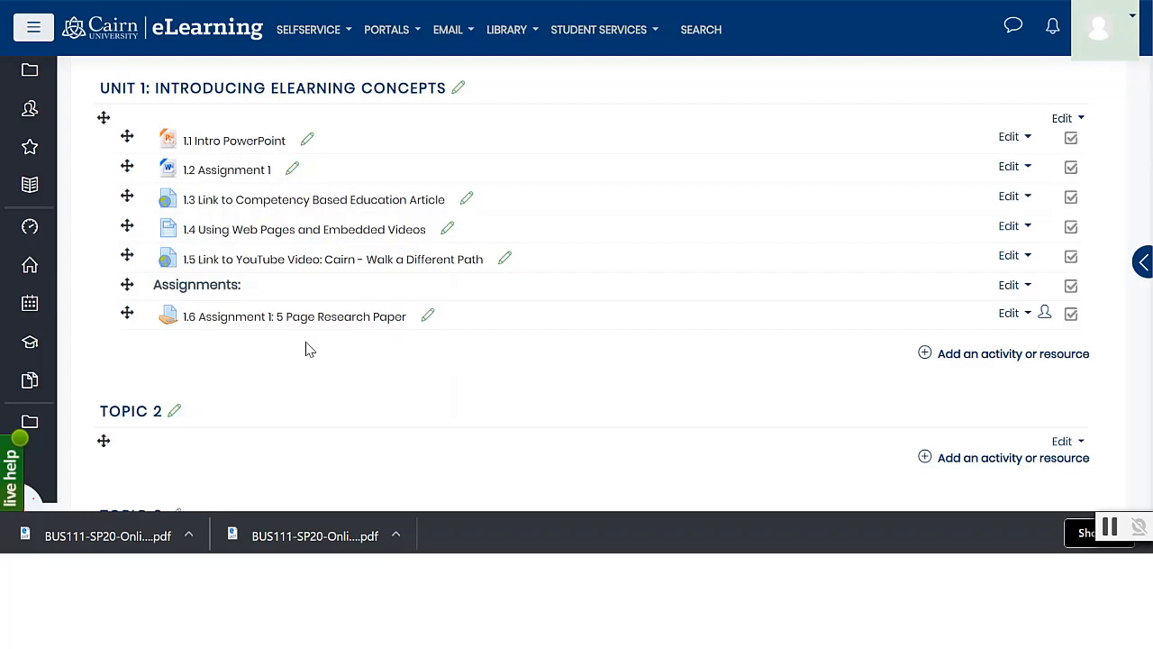
# Open the list of all submissions for 1.6 Assignment 1: 5 Page Research Paper in Unit 1.
pyautogui.scroll(1, 310, 347)
pyautogui.scroll(-1, 342, 333)
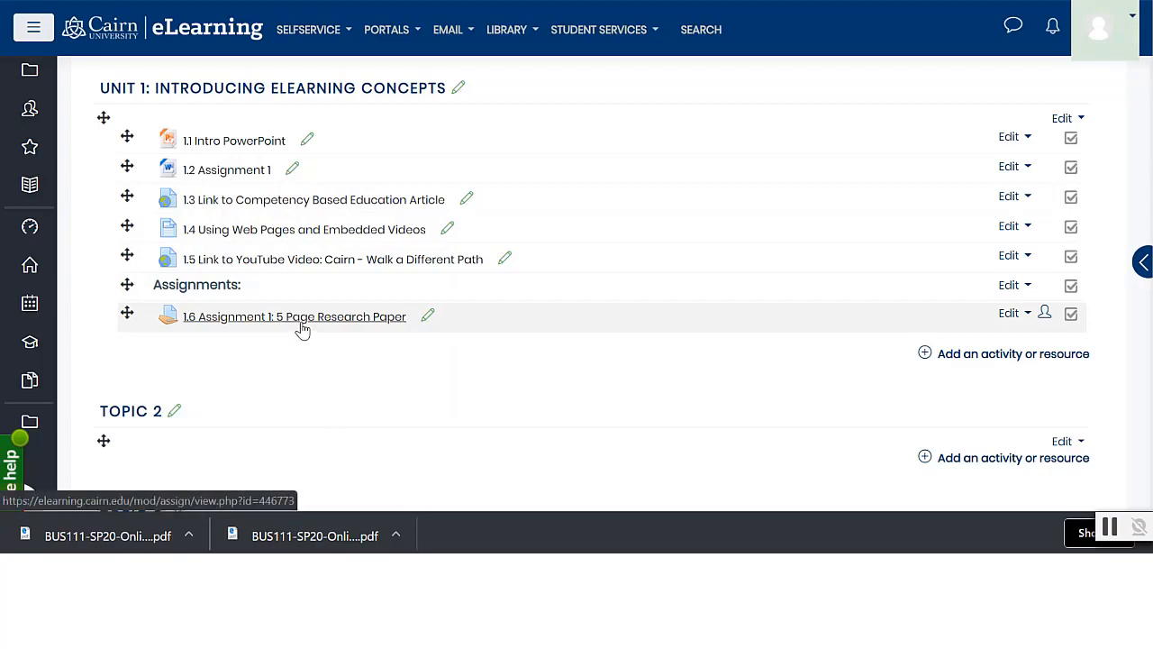
pyautogui.click(404, 324)
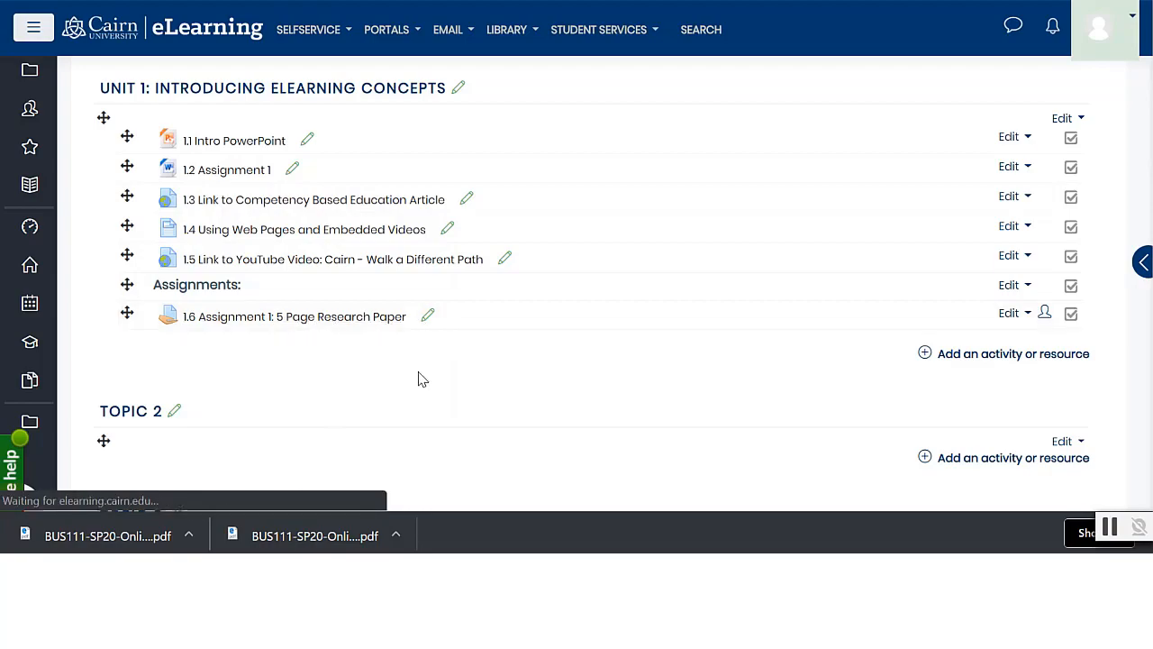
pyautogui.scroll(-2, 341, 211)
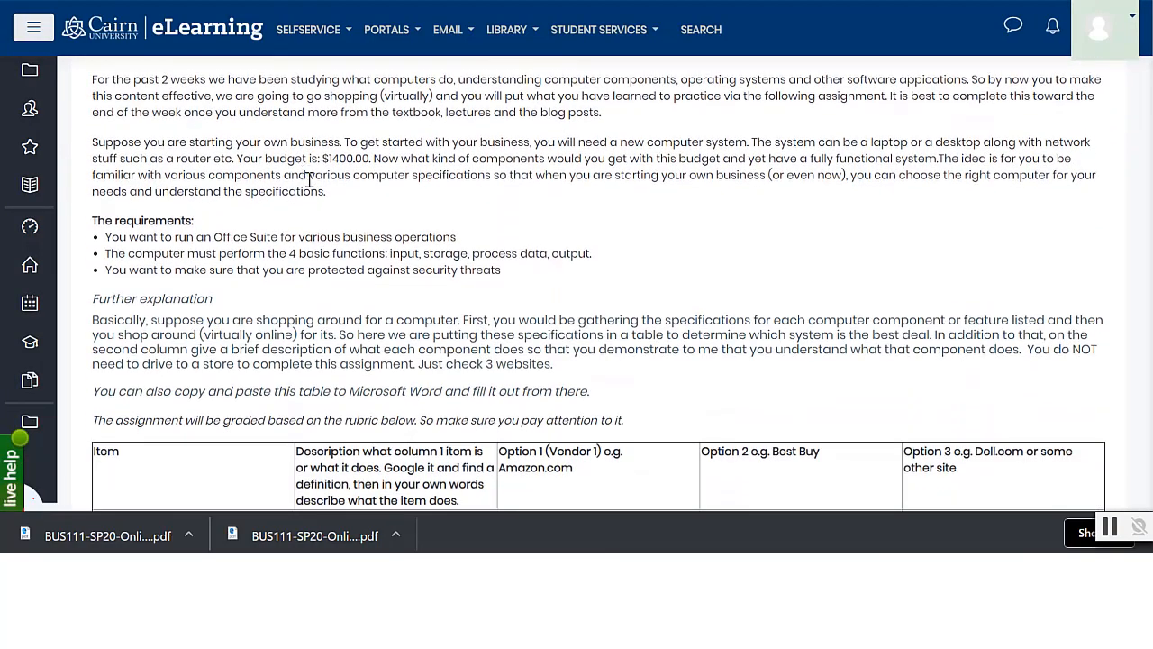
pyautogui.scroll(-15, 309, 180)
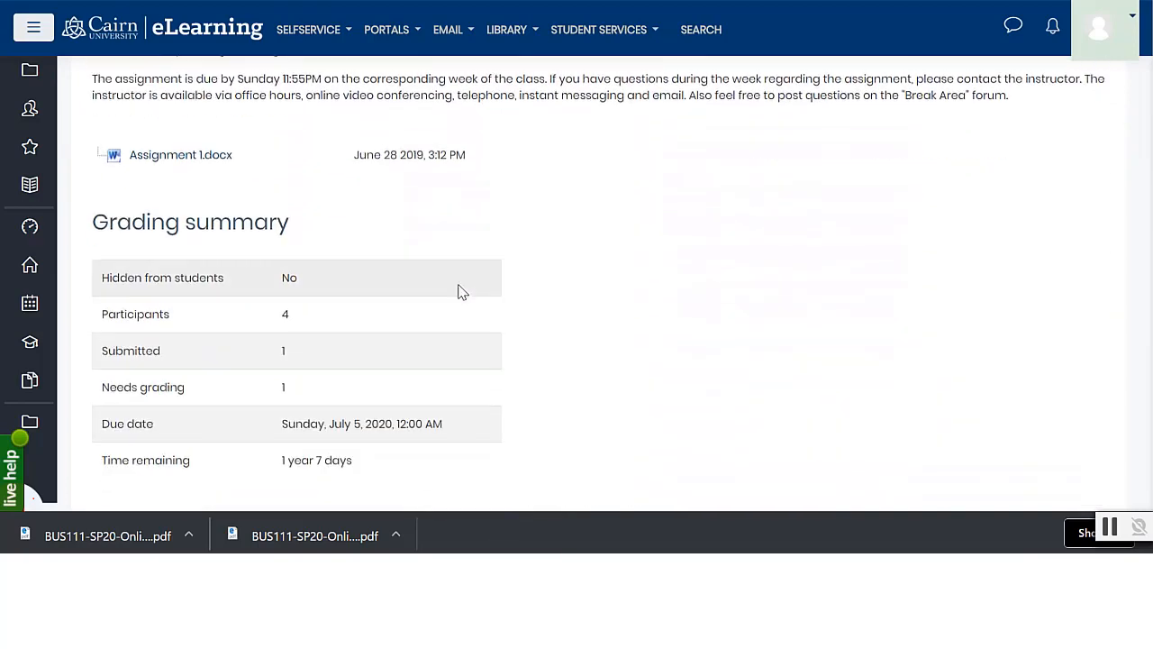
pyautogui.scroll(-3, 462, 291)
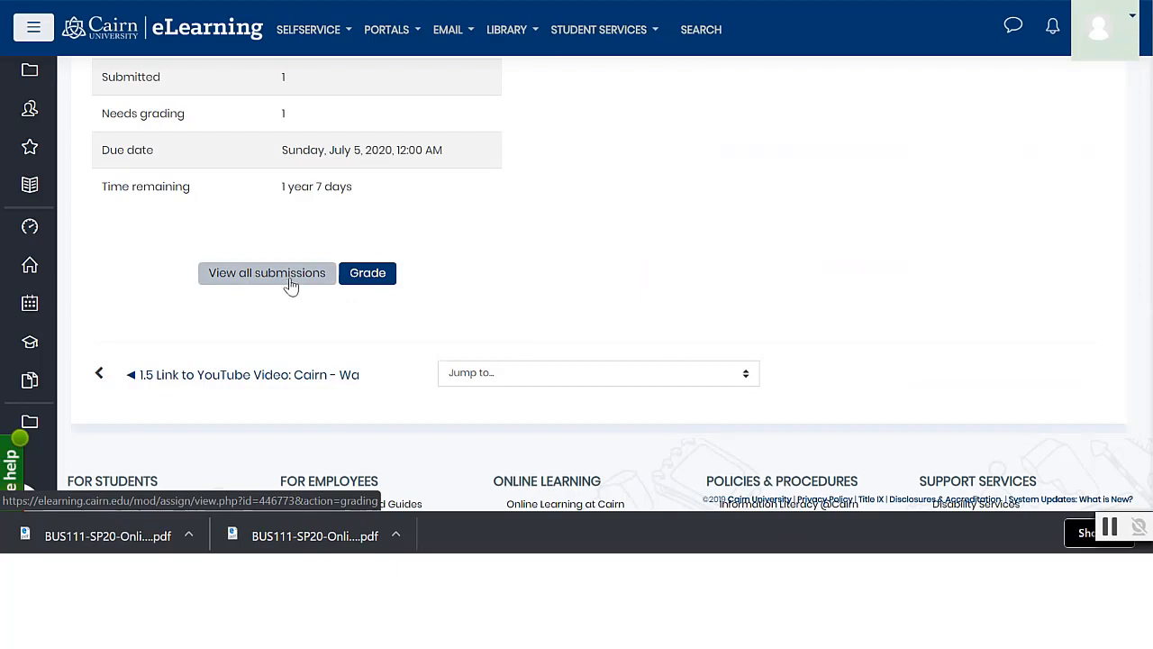
pyautogui.click(278, 283)
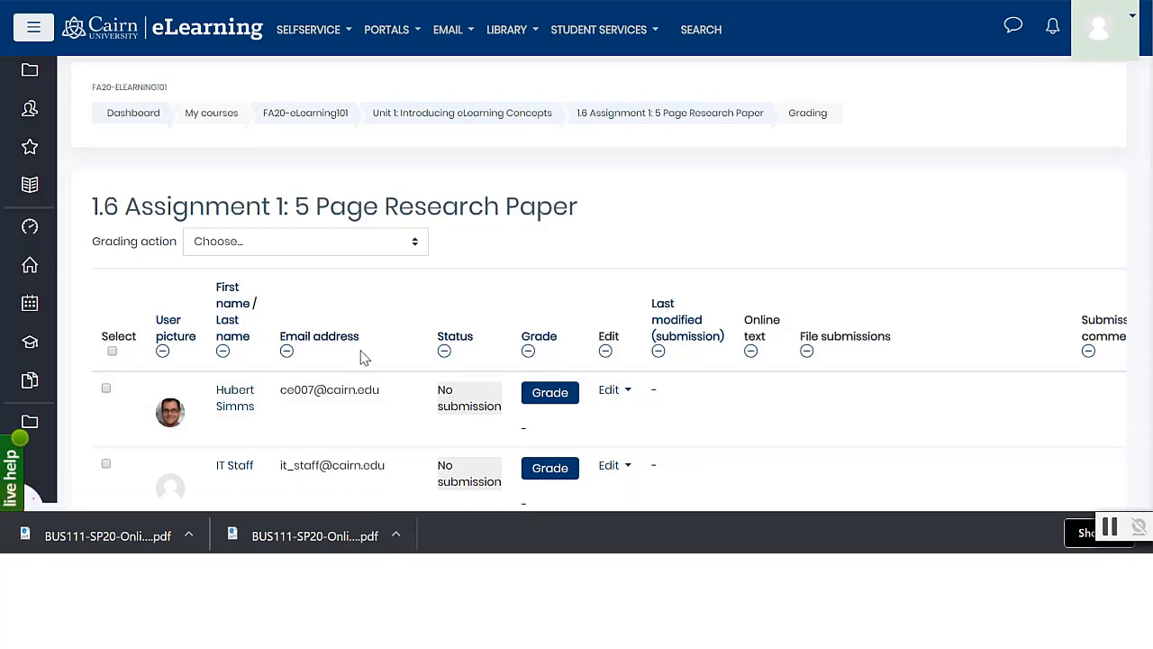
# Check the status and submission date columns, and open the grading page for the student whose work is submitted for grading.
pyautogui.scroll(-2, 360, 369)
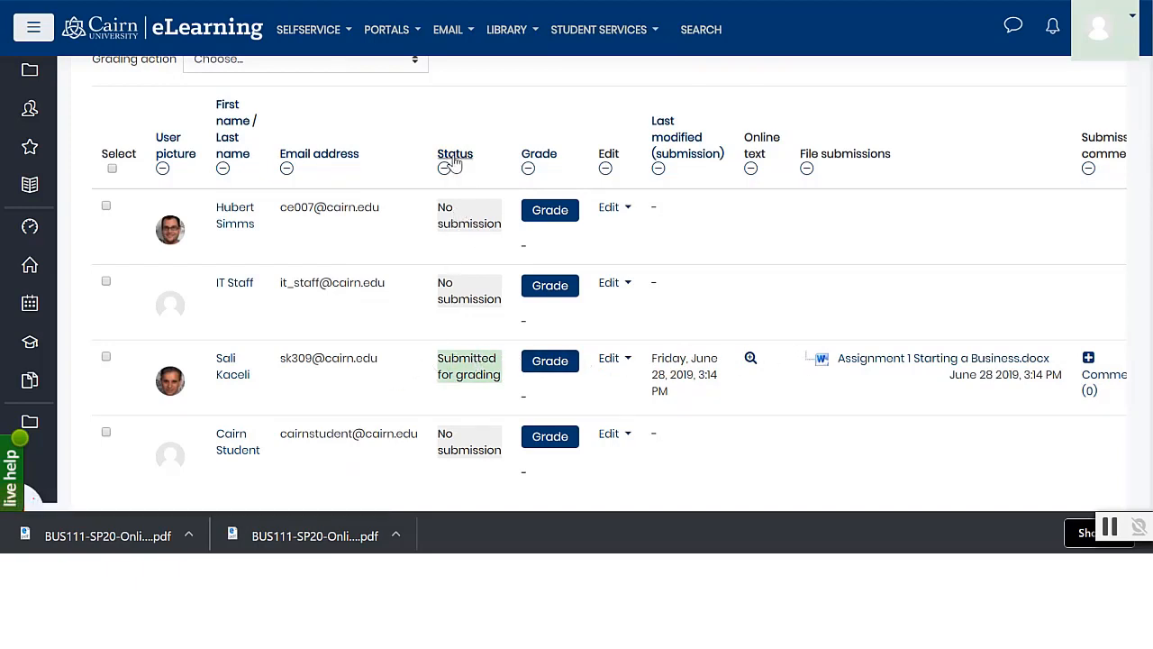
pyautogui.moveTo(489, 363); pyautogui.dragTo(442, 362)
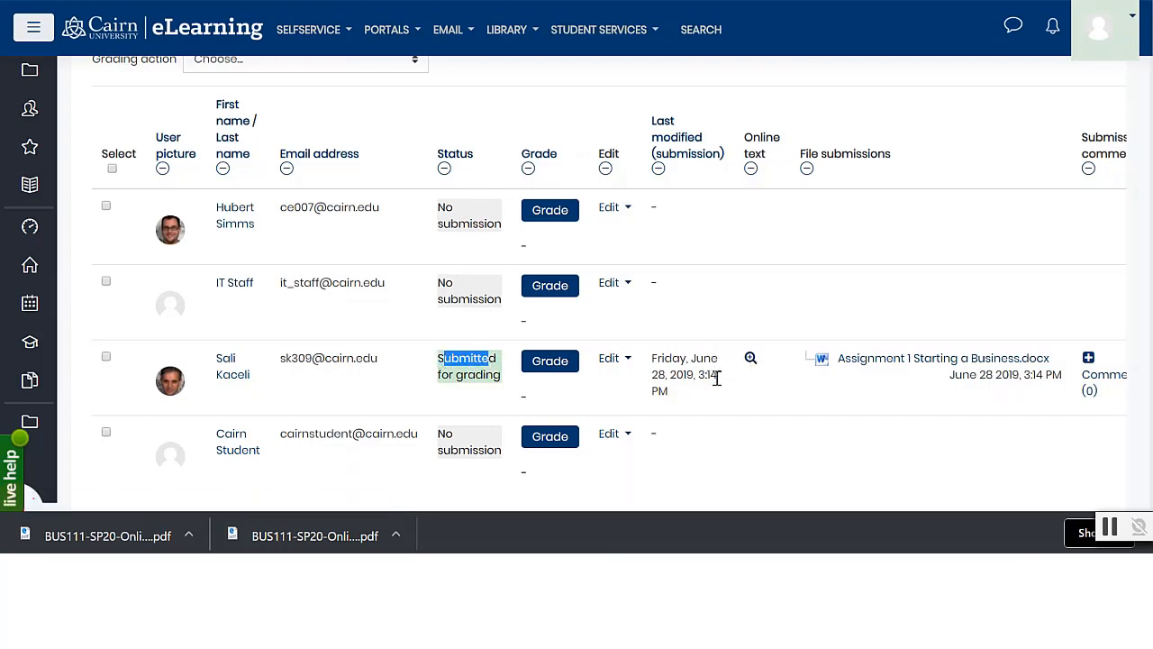
pyautogui.moveTo(717, 378); pyautogui.dragTo(653, 374)
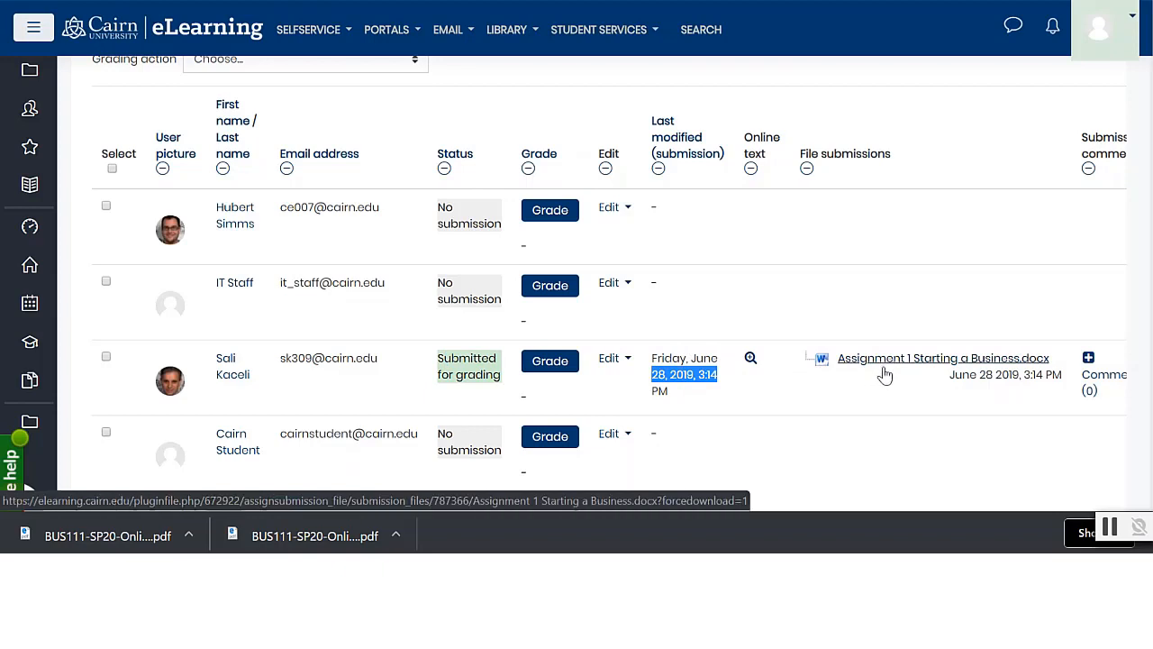
pyautogui.click(547, 370)
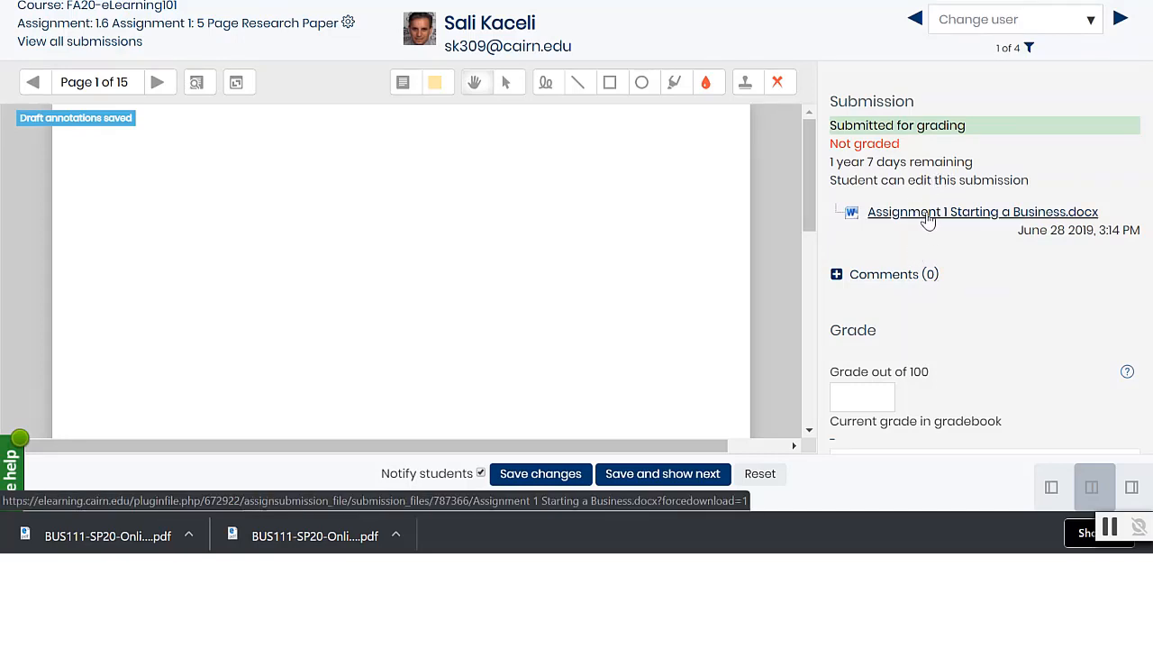
# Examine the submission details, grade field, feedback comments editor and feedback files area for this student.
pyautogui.scroll(-1, 973, 283)
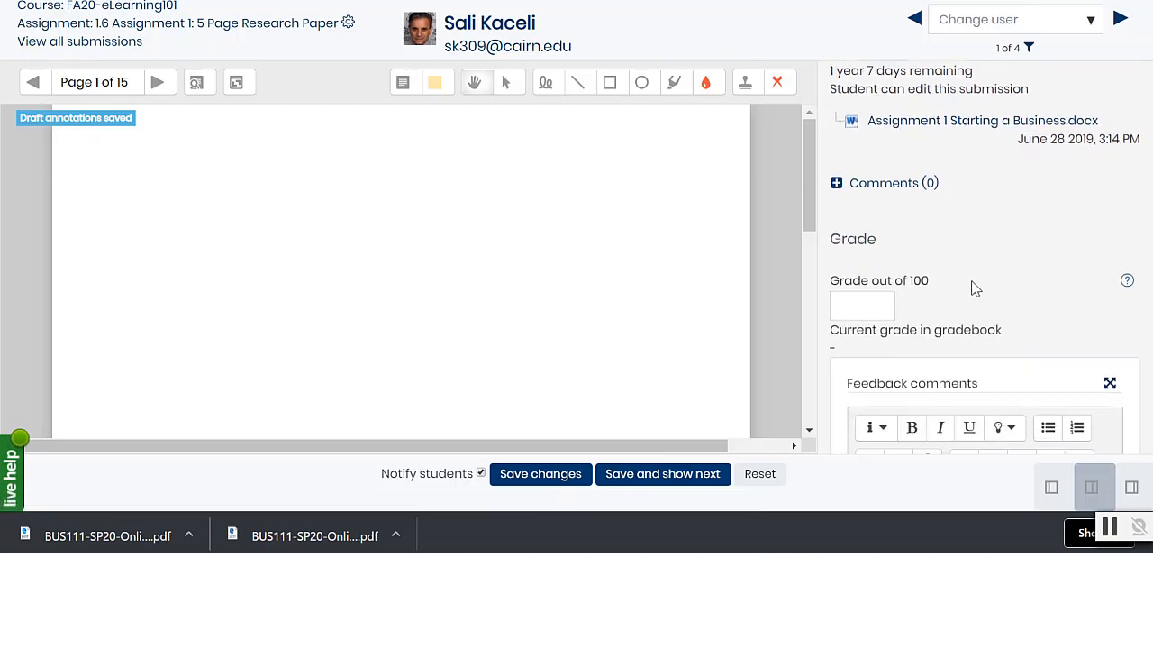
pyautogui.click(862, 298)
pyautogui.scroll(-3, 919, 306)
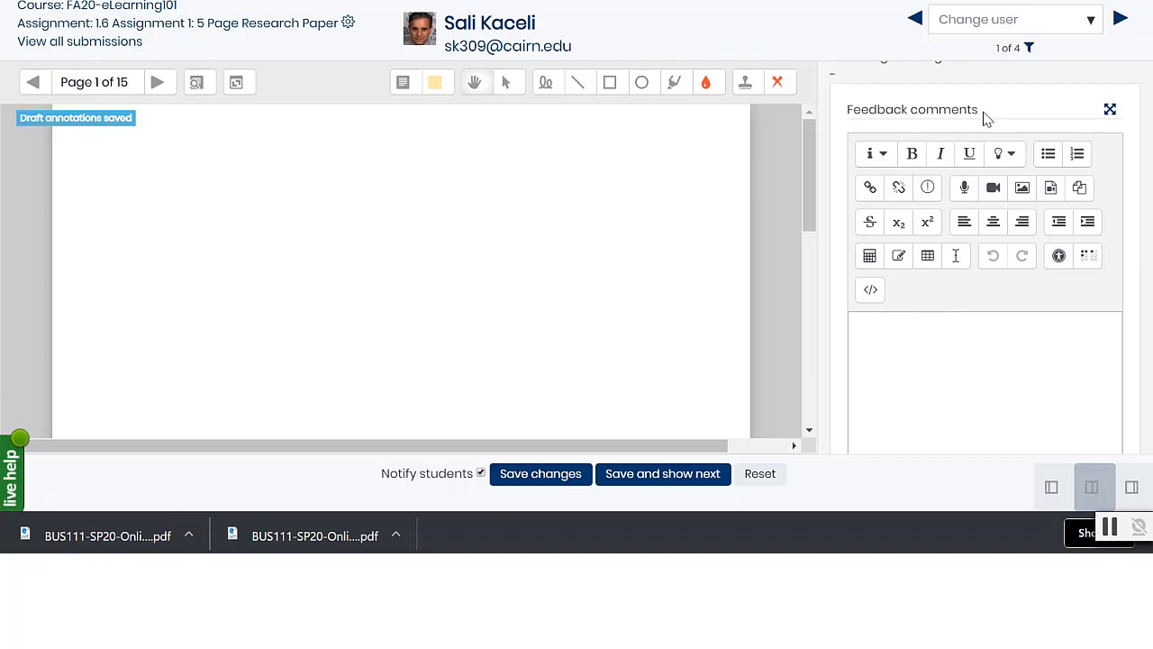
pyautogui.moveTo(986, 117); pyautogui.dragTo(852, 119)
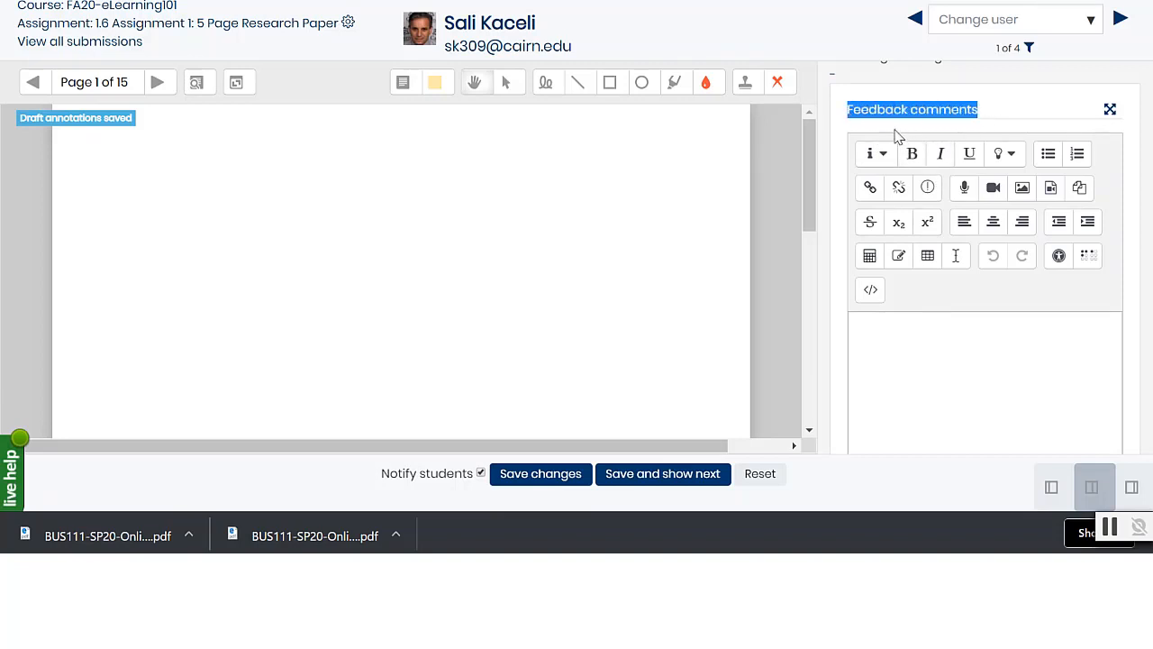
pyautogui.click(928, 357)
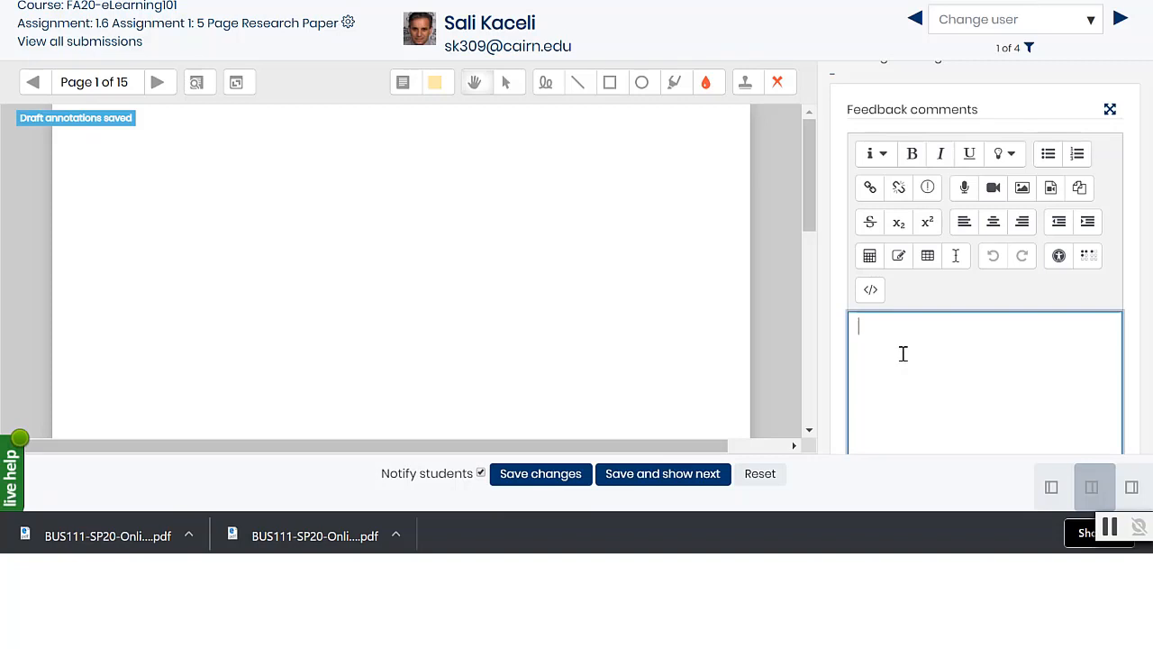
pyautogui.scroll(1, 902, 353)
pyautogui.scroll(-1, 962, 344)
pyautogui.scroll(-5, 946, 377)
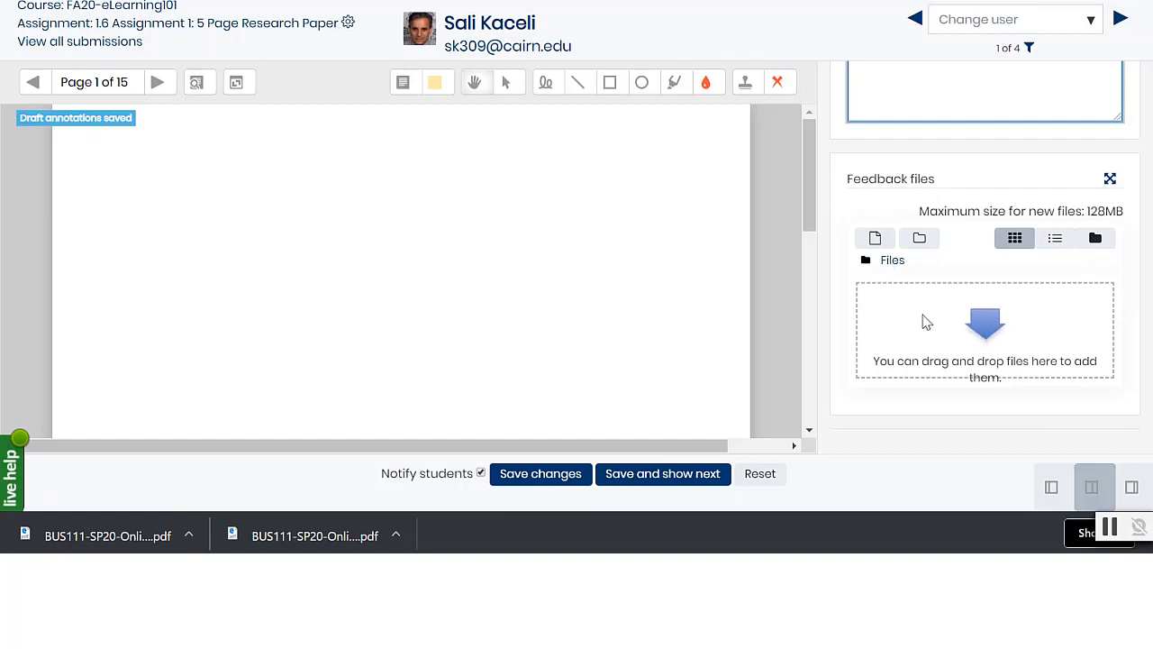
pyautogui.scroll(6, 910, 339)
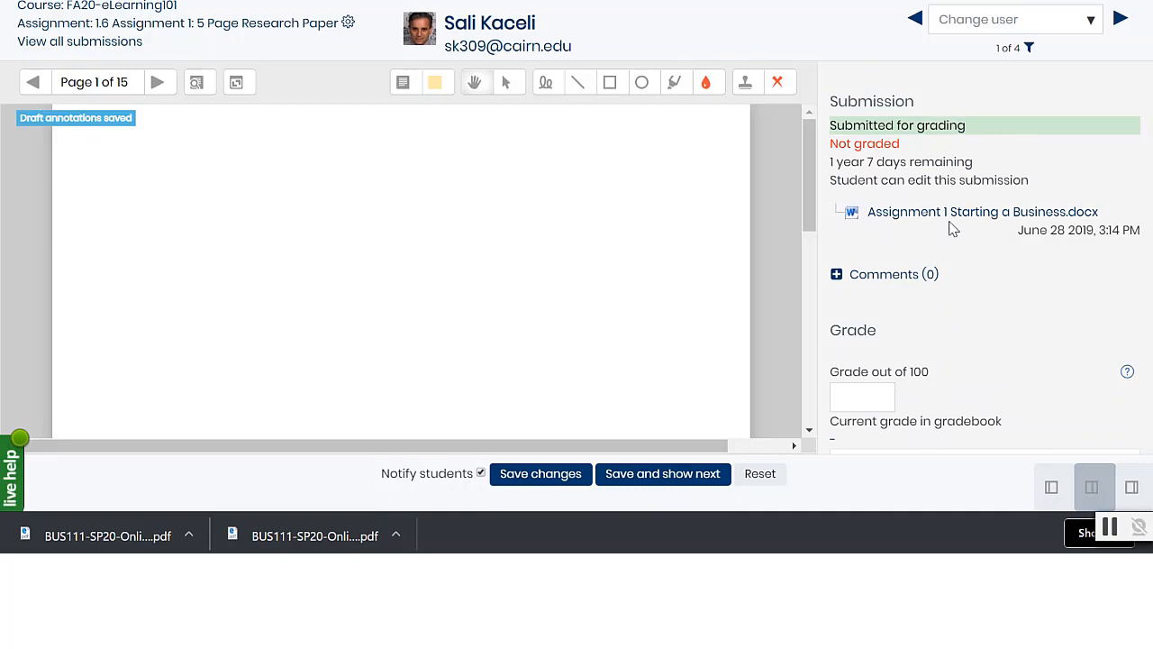
pyautogui.scroll(-10, 953, 230)
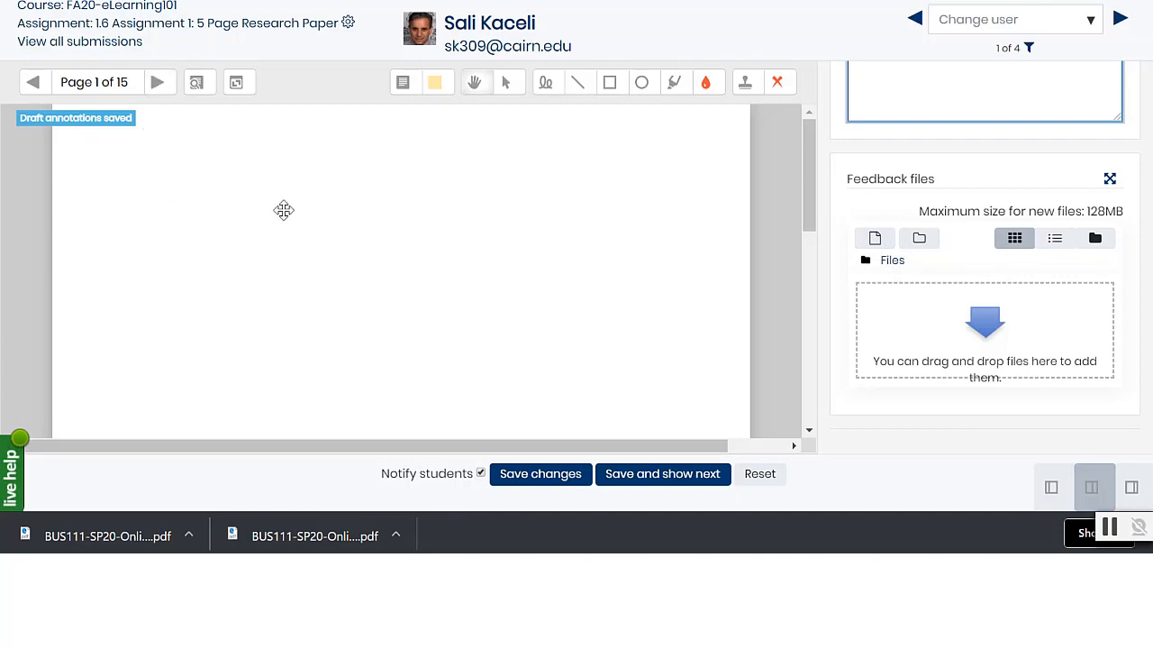
# Page through the submitted document to page 5 and look over its content.
pyautogui.click(154, 86)
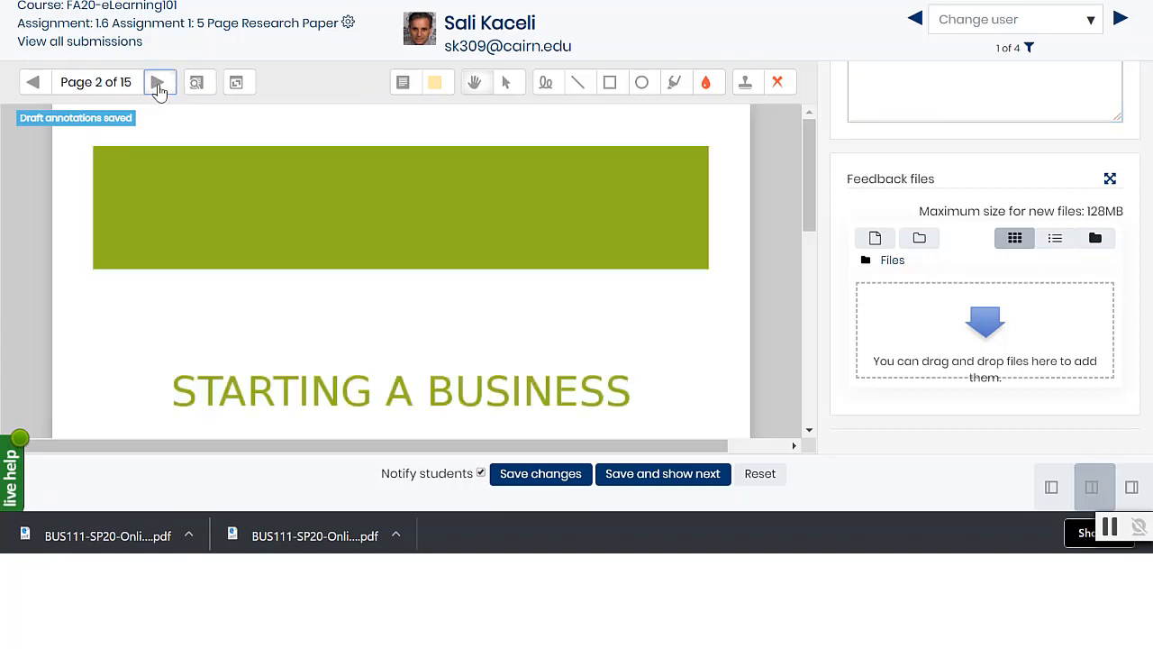
pyautogui.scroll(-3, 376, 324)
pyautogui.scroll(-4, 377, 325)
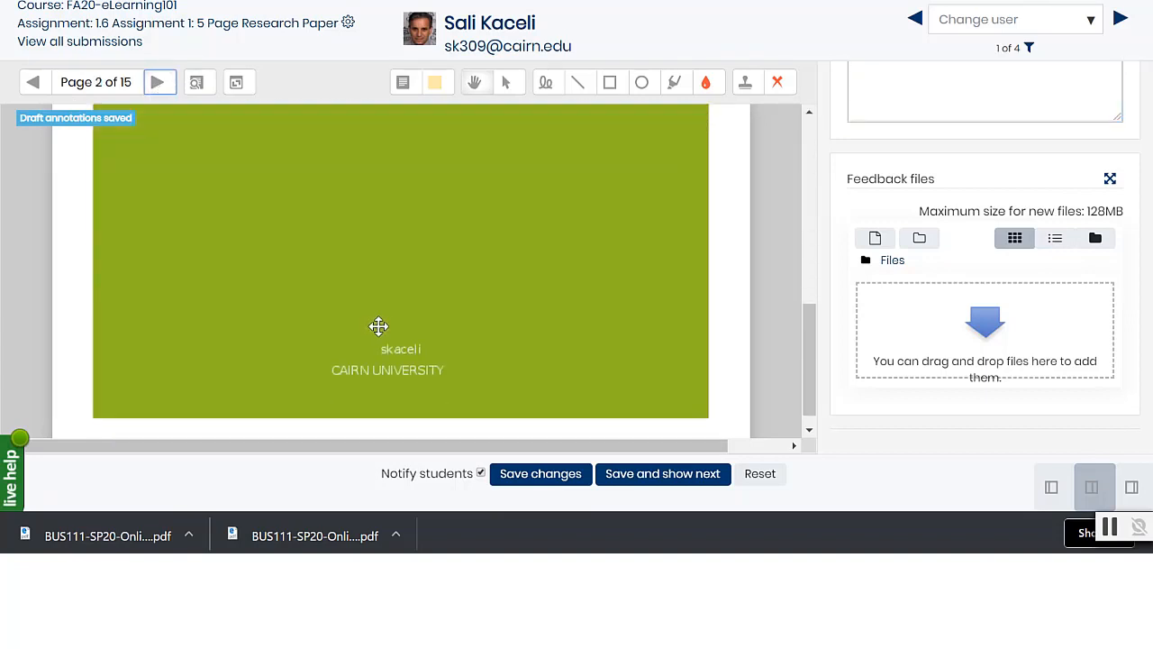
pyautogui.click(161, 90)
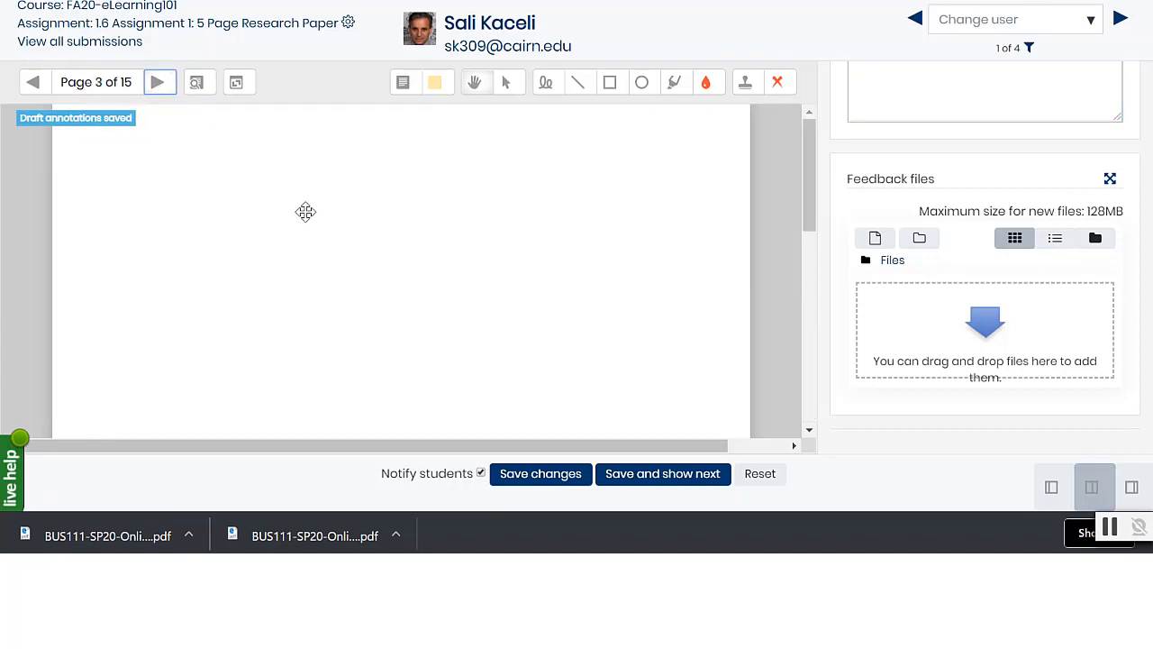
pyautogui.scroll(-3, 270, 200)
pyautogui.click(163, 94)
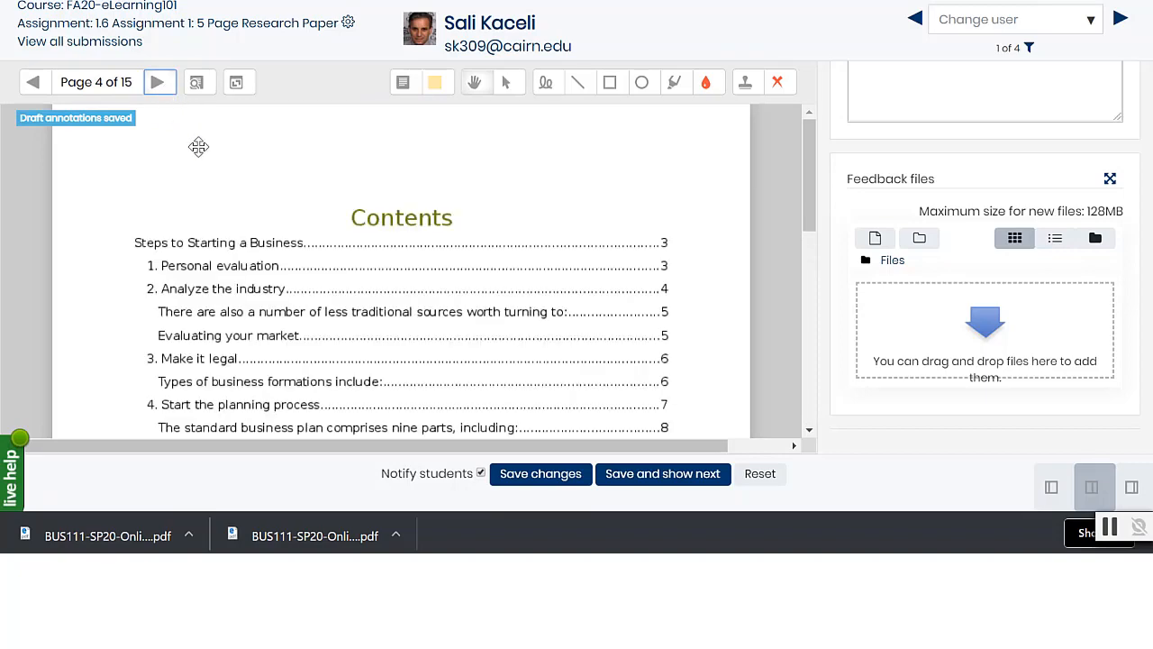
pyautogui.click(156, 83)
pyautogui.scroll(-10, 396, 302)
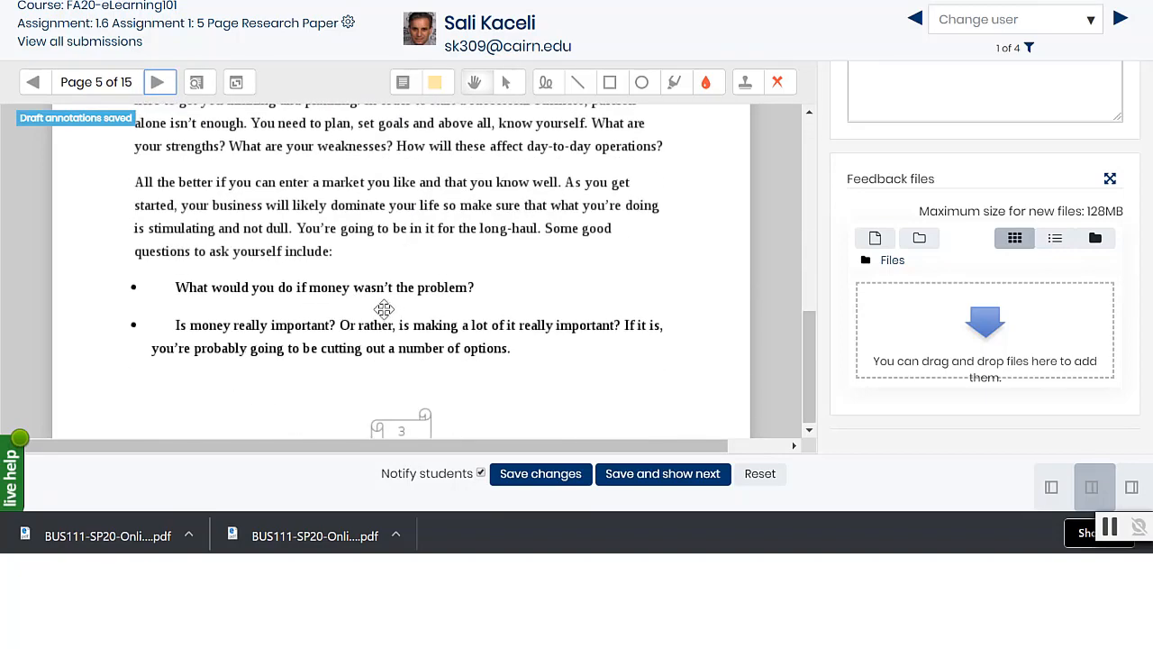
pyautogui.scroll(8, 406, 307)
pyautogui.scroll(2, 405, 302)
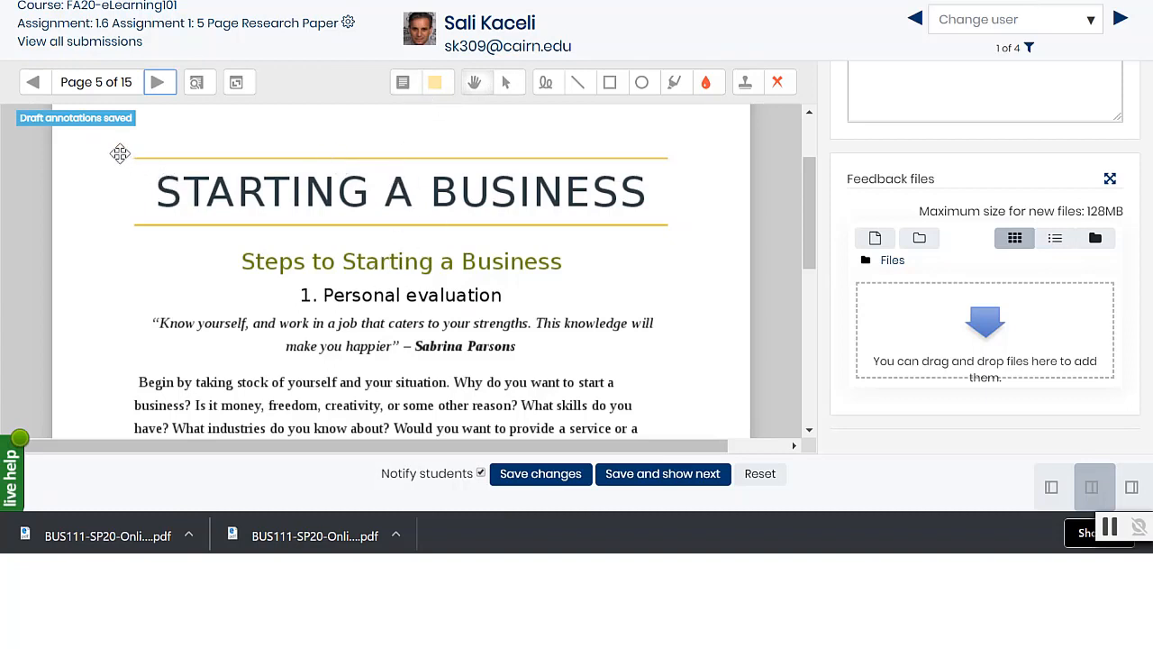
# Add a comment above the STARTING A BUSINESS title on page 5 reading "Where is the name and student information?" and check it.
pyautogui.click(404, 84)
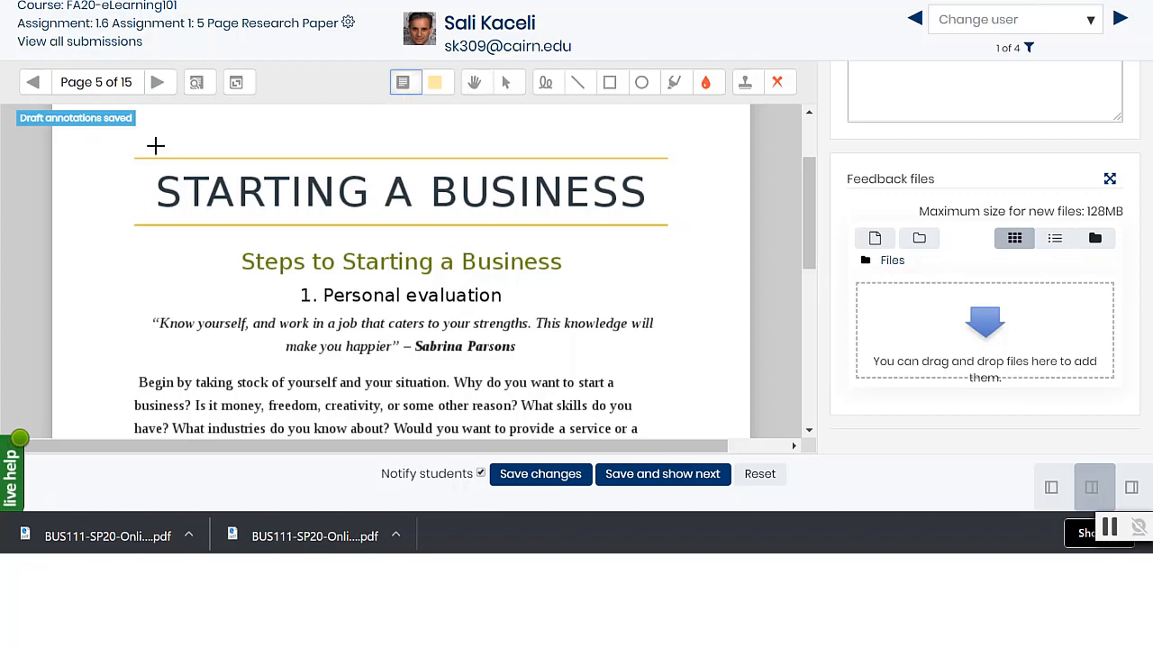
pyautogui.moveTo(145, 121); pyautogui.dragTo(332, 232)
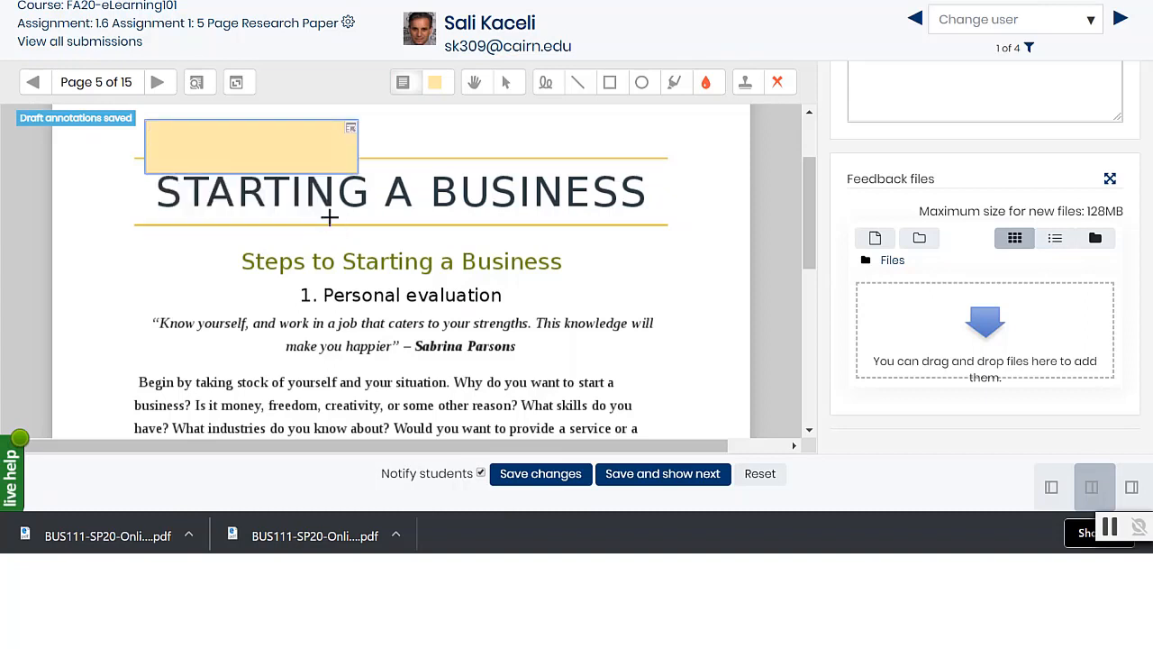
pyautogui.write('Whe')
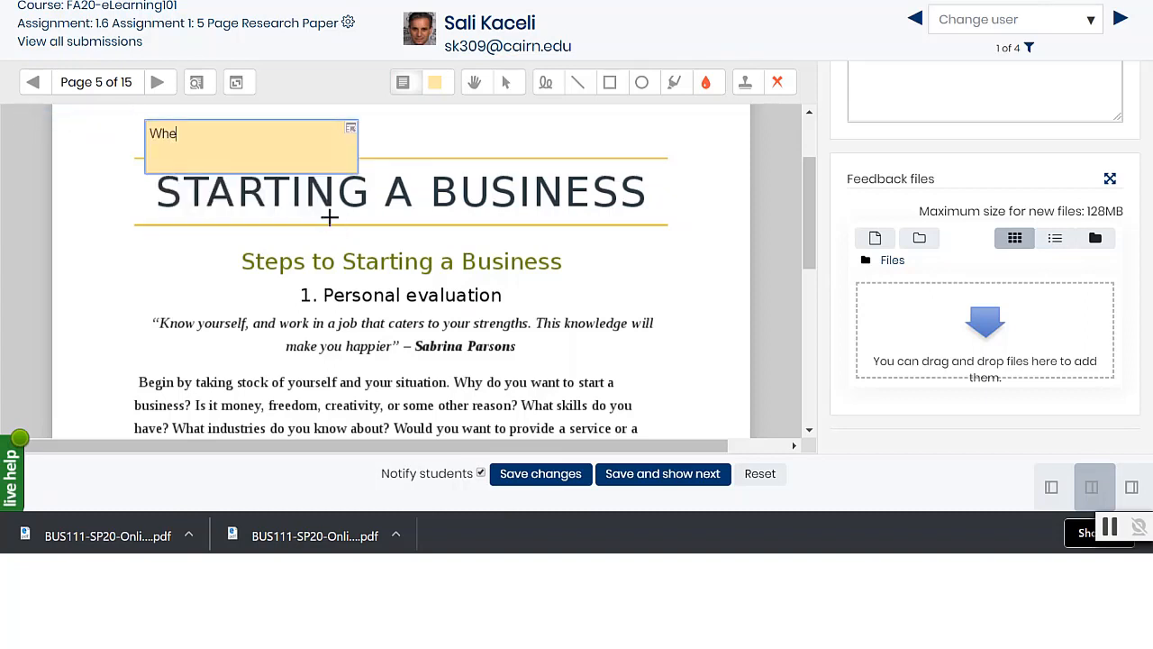
pyautogui.write('re is the name and student information?')
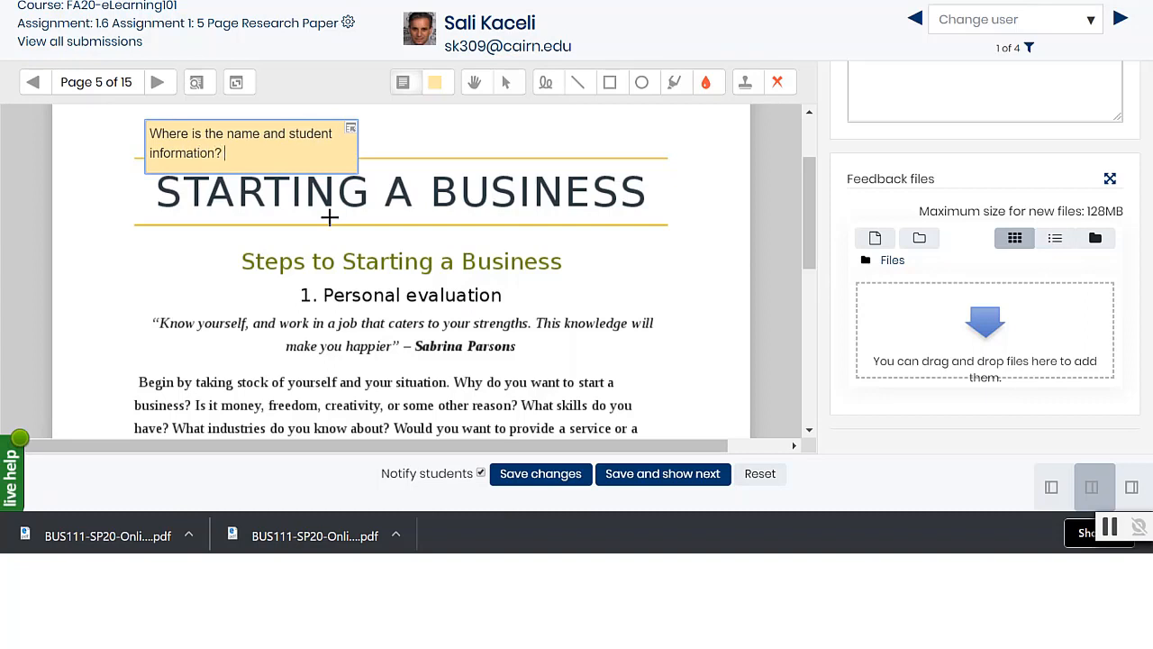
pyautogui.click(418, 151)
pyautogui.click(155, 129)
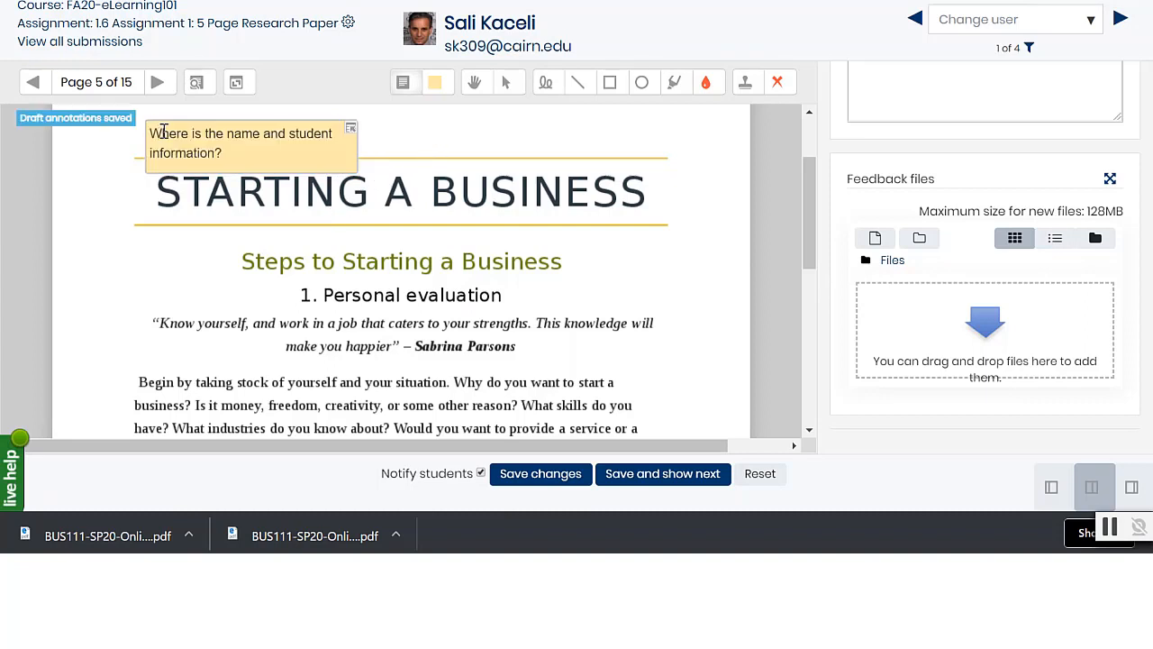
pyautogui.click(822, 334)
pyautogui.moveTo(635, 278); pyautogui.dragTo(730, 366)
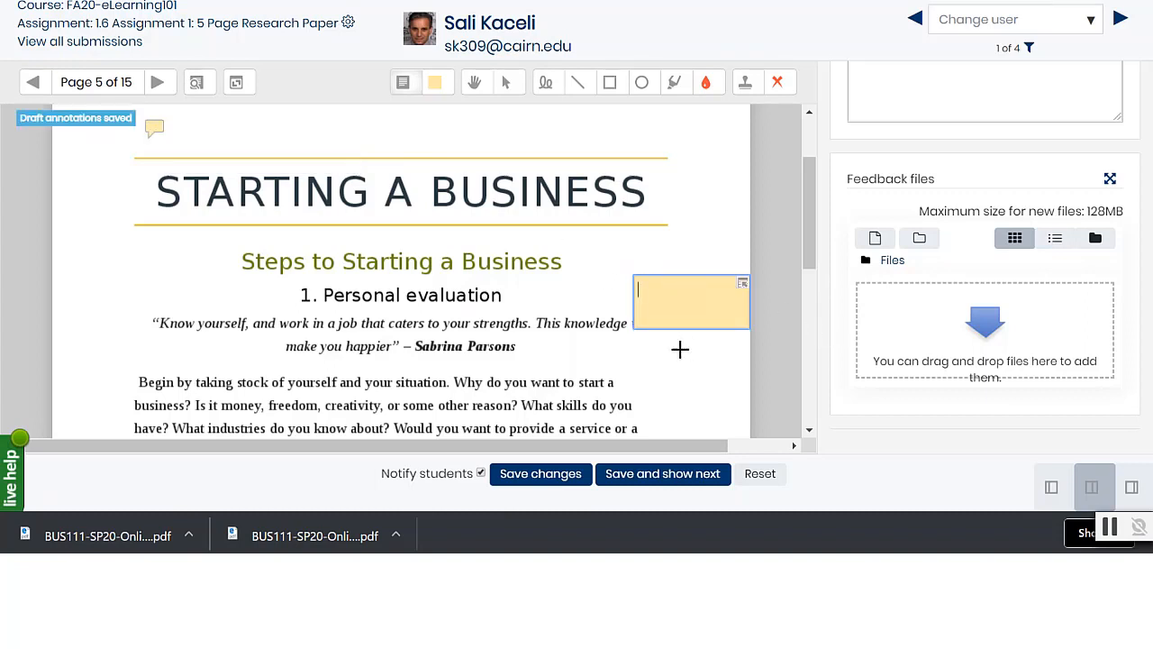
# With the freehand pen, circle the word "Steps" in the subheading and underline "evaluation" in the heading below it.
pyautogui.click(546, 87)
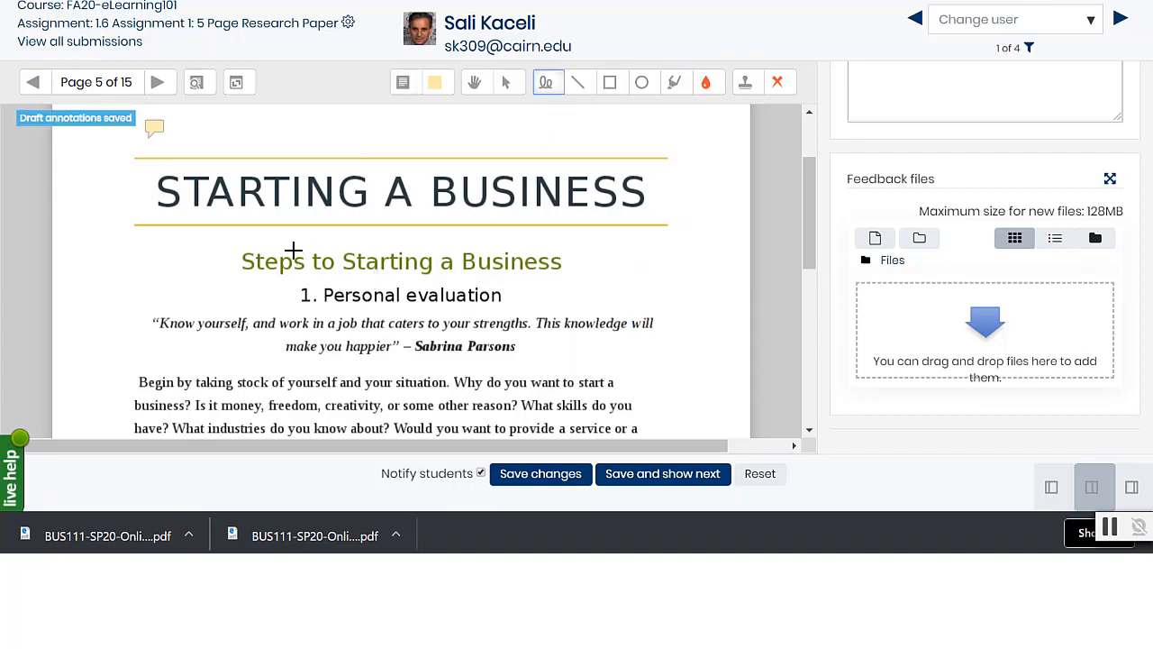
pyautogui.moveTo(292, 250)
pyautogui.mouseDown()
pyautogui.moveTo(224, 261)
pyautogui.moveTo(307, 274)
pyautogui.moveTo(265, 245)
pyautogui.mouseUp()
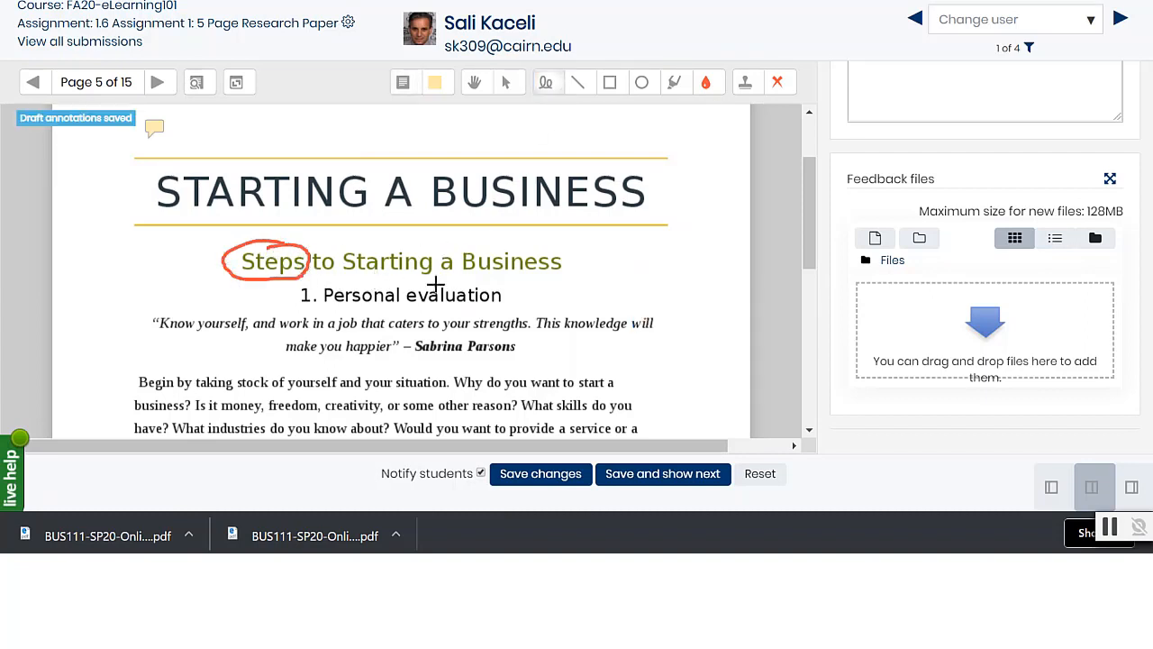
pyautogui.moveTo(407, 305); pyautogui.dragTo(498, 308)
# Add a comment reading "Capitalization" beside the underlined word in the "1. Personal evaluation" heading.
pyautogui.click(402, 82)
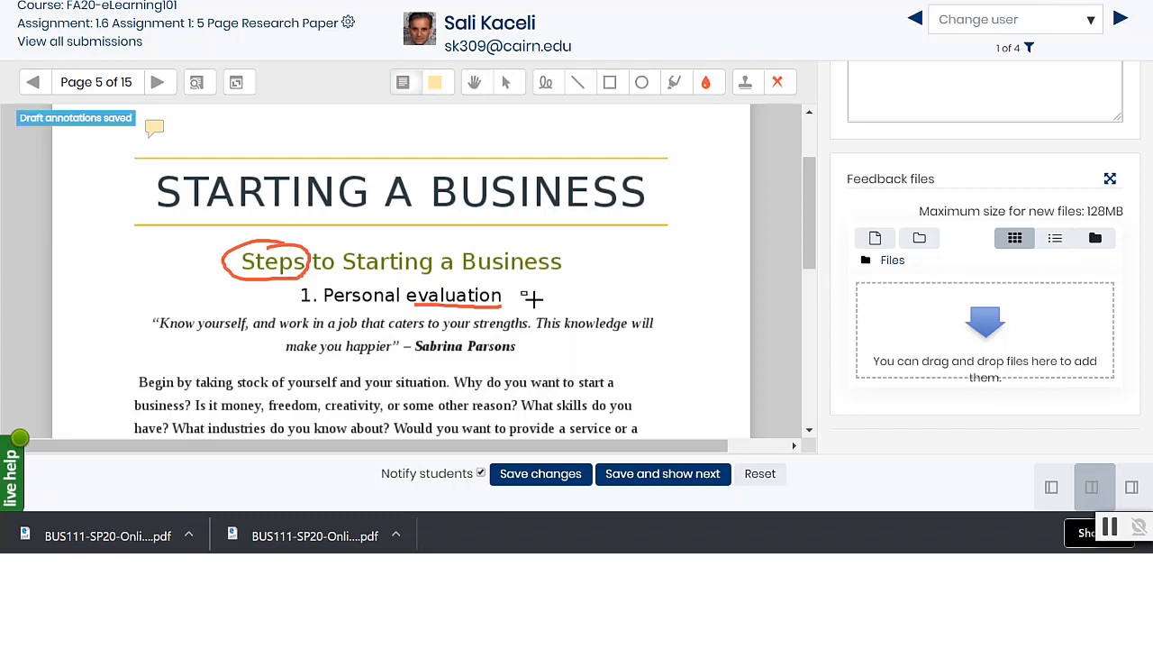
pyautogui.moveTo(522, 292); pyautogui.dragTo(721, 354)
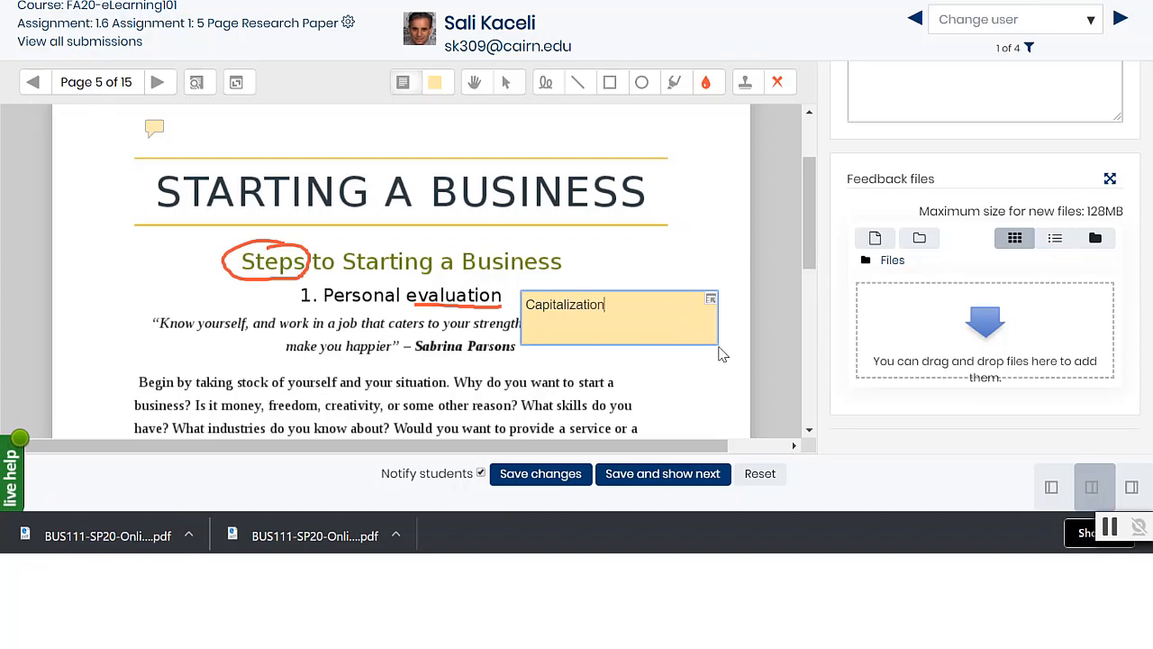
pyautogui.click(649, 252)
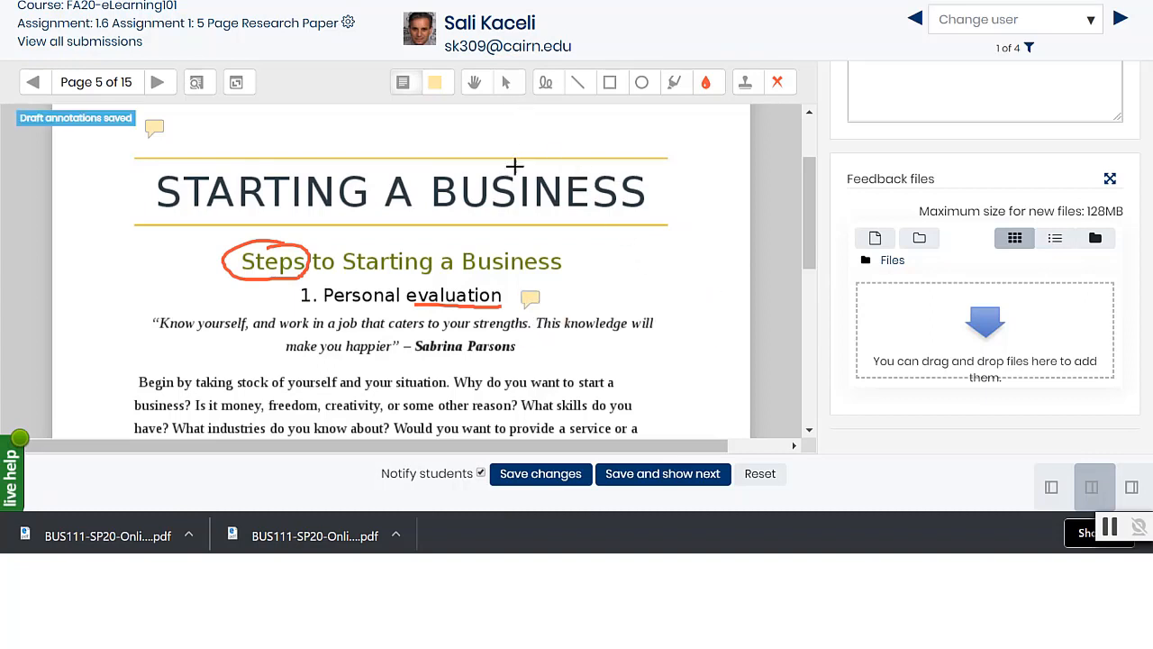
# Draw a rectangle around the words "Begin by taking stock" on page 5 and check the comment beside the "1. Personal evaluation" heading.
pyautogui.click(609, 83)
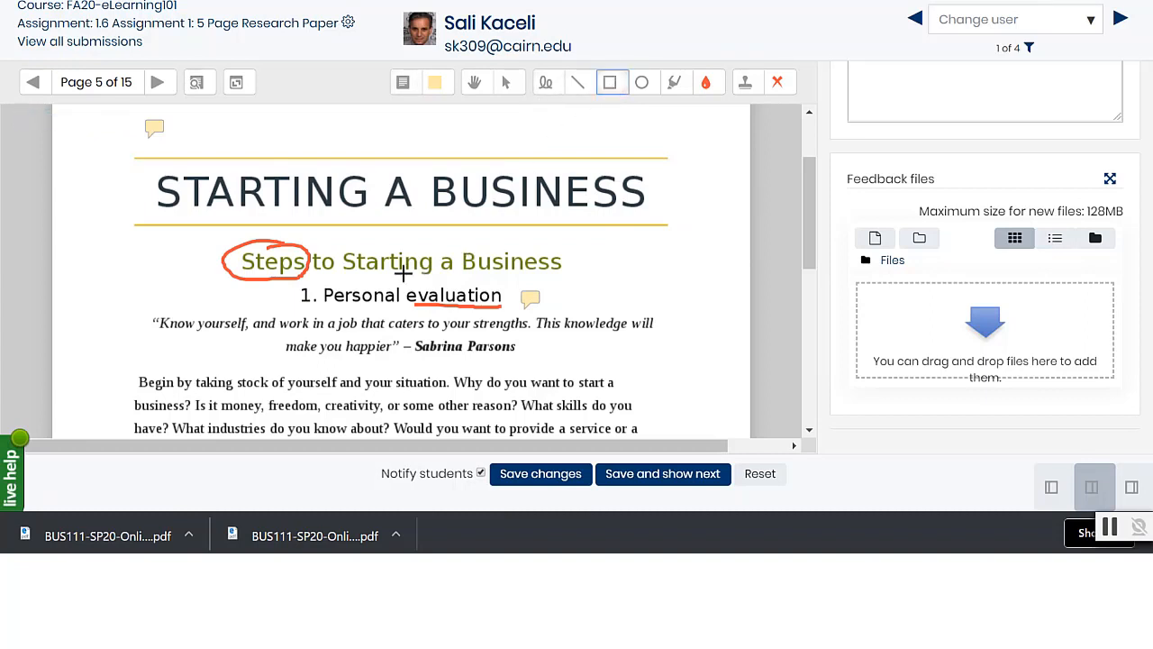
pyautogui.moveTo(133, 371)
pyautogui.mouseDown()
pyautogui.moveTo(195, 398)
pyautogui.moveTo(285, 397)
pyautogui.moveTo(275, 396)
pyautogui.mouseUp()
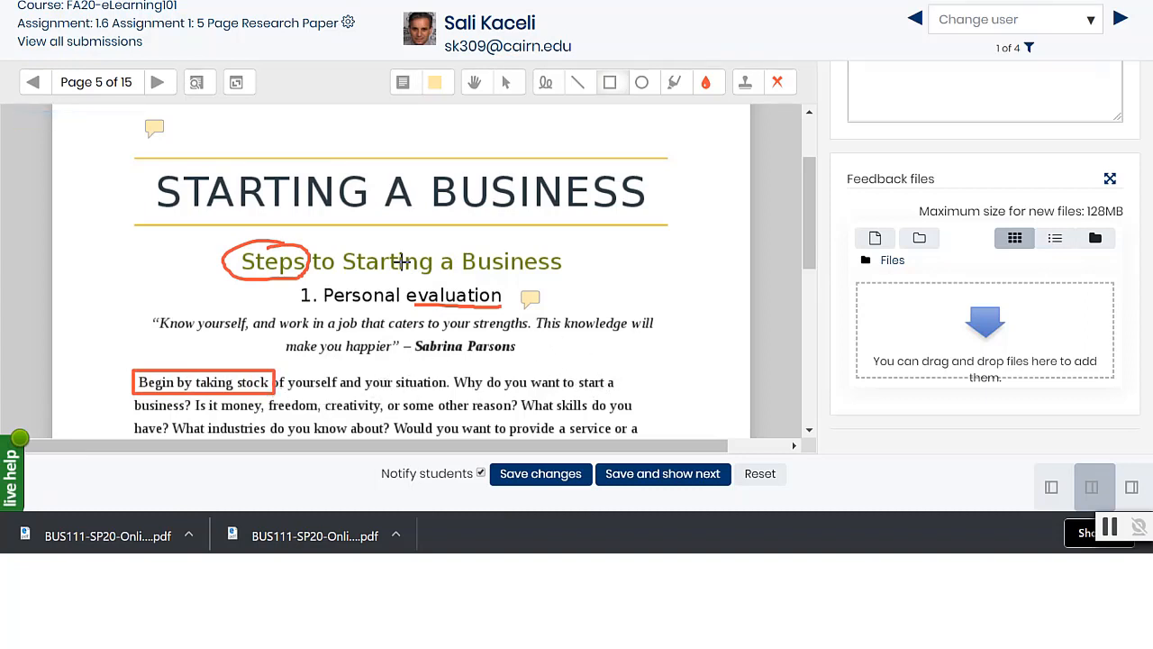
pyautogui.click(530, 297)
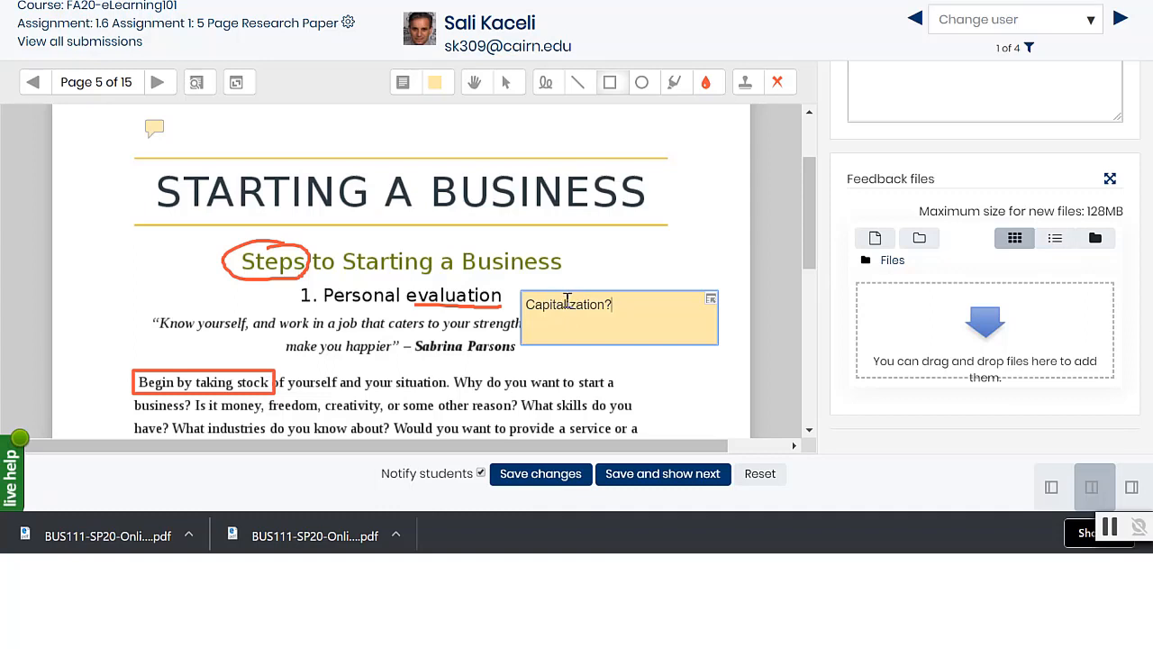
pyautogui.click(228, 370)
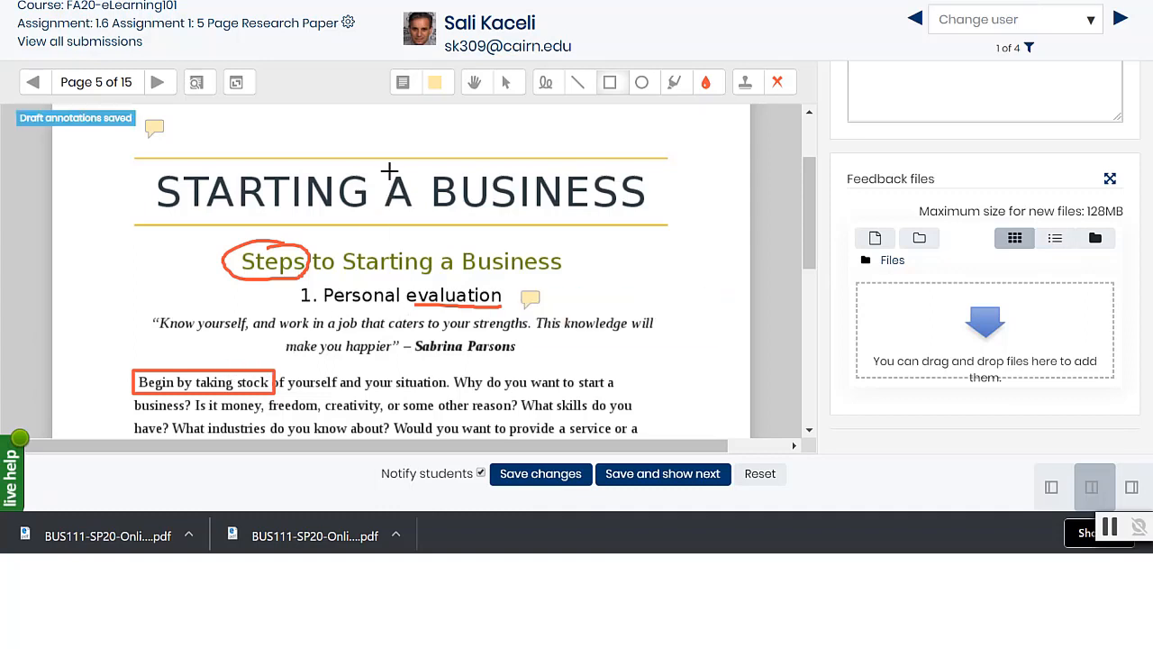
# Select and delete the rectangle drawn around "Begin by taking stock".
pyautogui.click(508, 88)
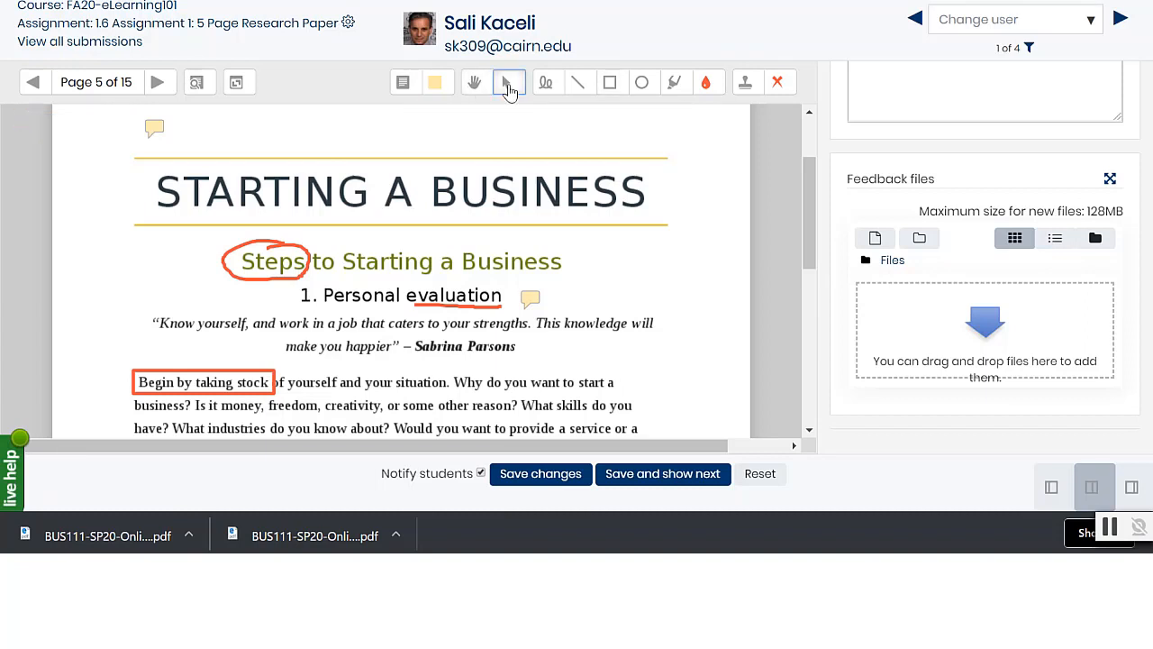
pyautogui.click(263, 379)
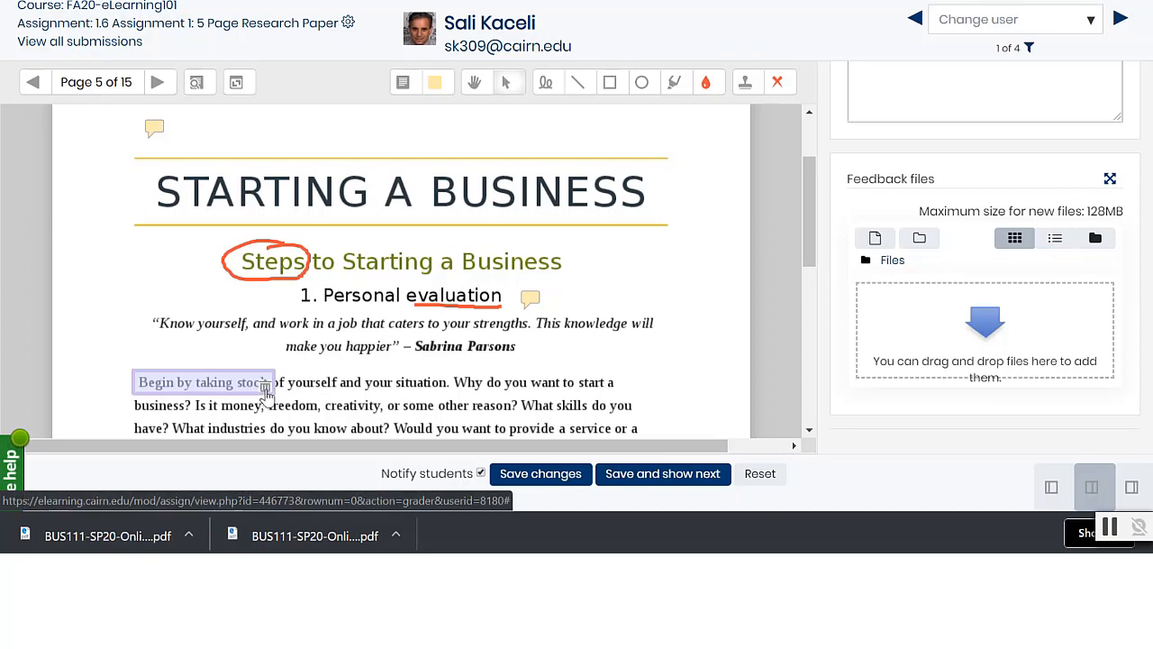
pyautogui.click(267, 387)
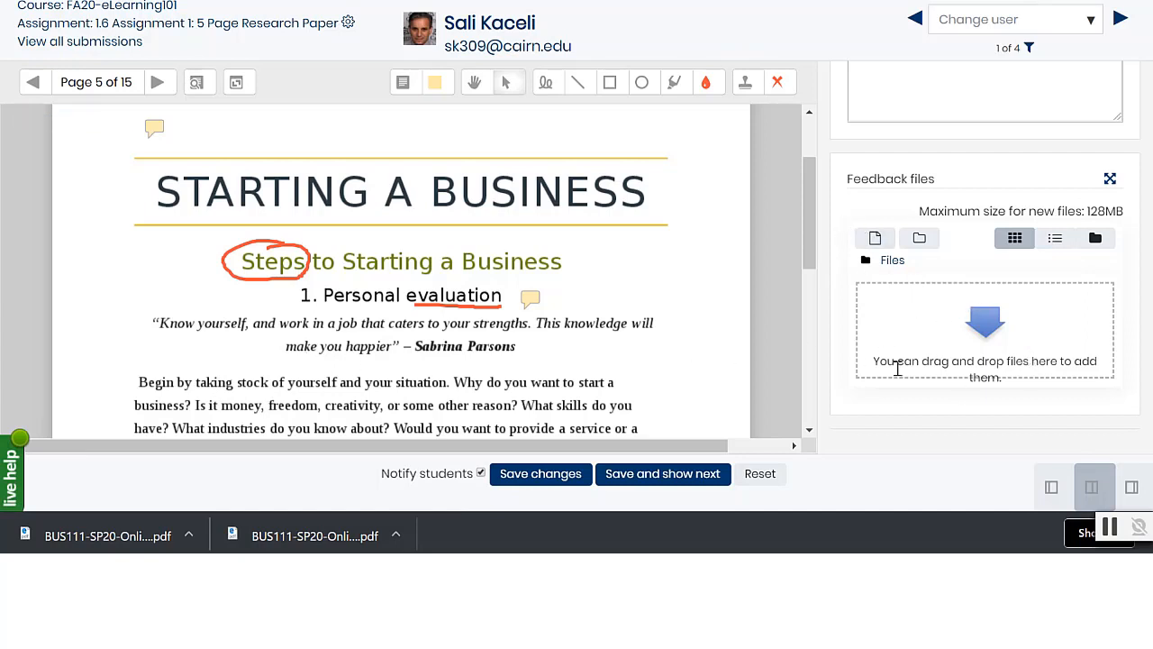
# Enter a grade of 89 out of 100 and the feedback comment "See inline comments on the graded paper.".
pyautogui.scroll(5, 1146, 162)
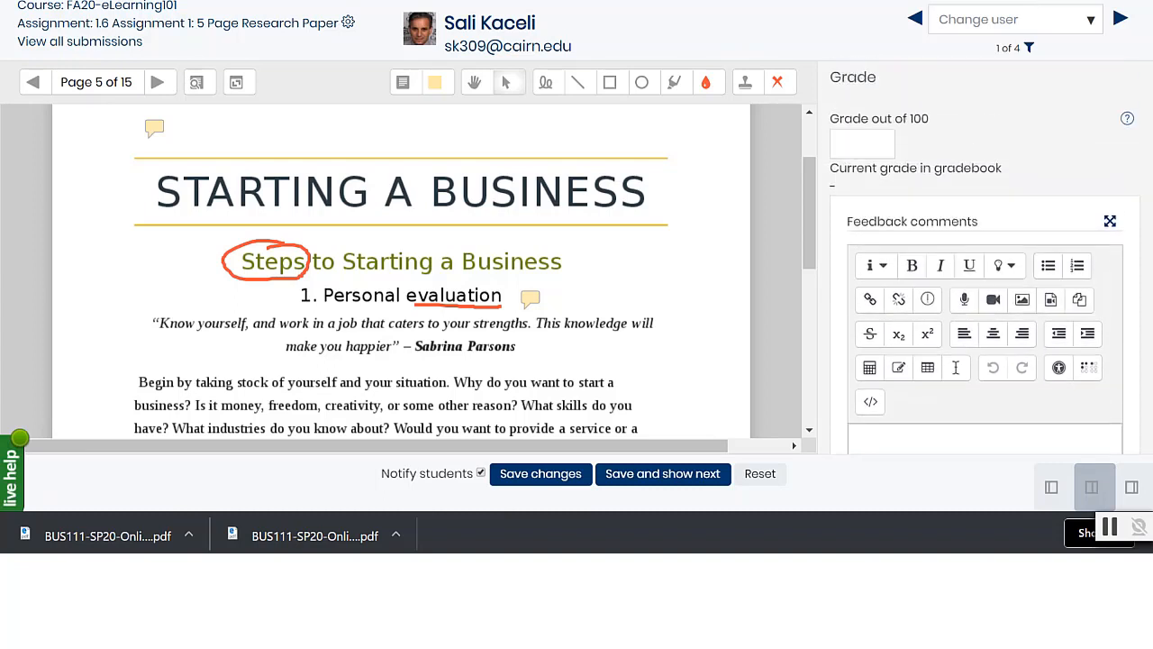
pyautogui.click(840, 210)
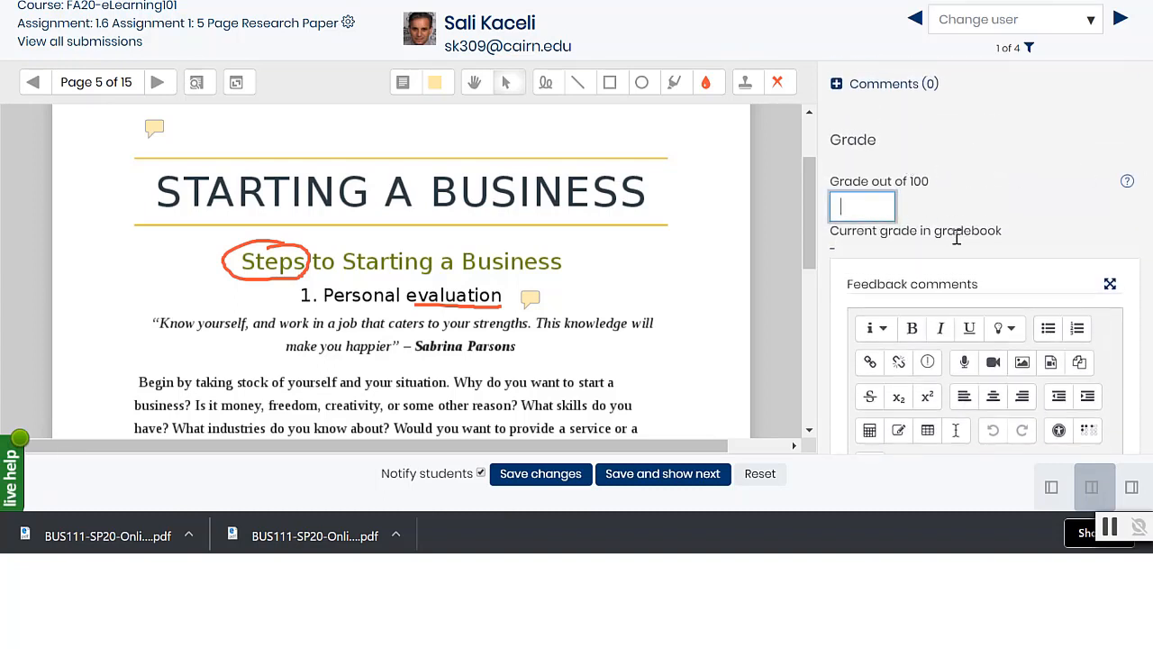
pyautogui.scroll(-2, 1009, 324)
pyautogui.click(1019, 389)
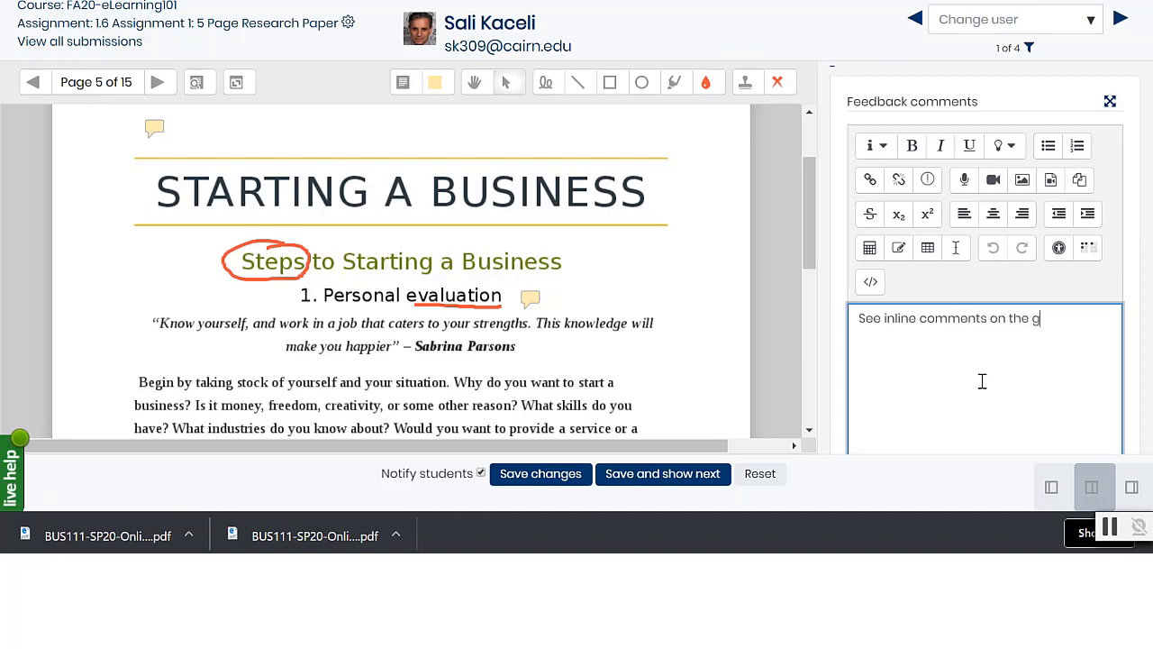
pyautogui.write('er.')
# Look over the feedback files area, save the grade and feedback changes, and dismiss the confirmation.
pyautogui.scroll(-3, 998, 377)
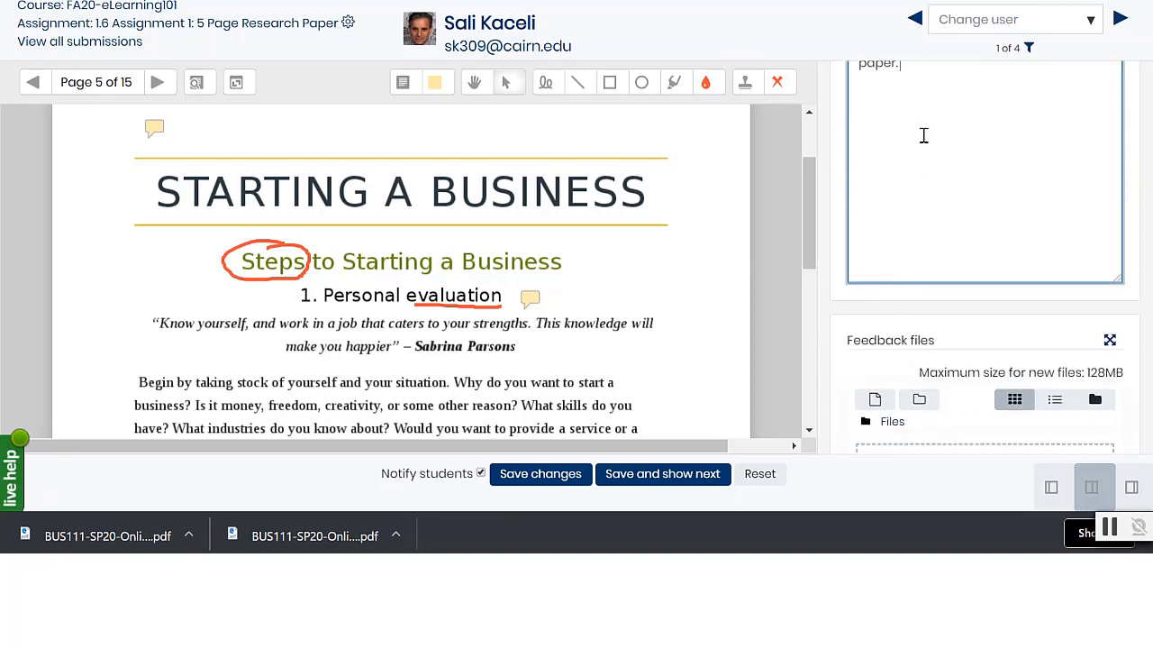
pyautogui.scroll(-2, 903, 189)
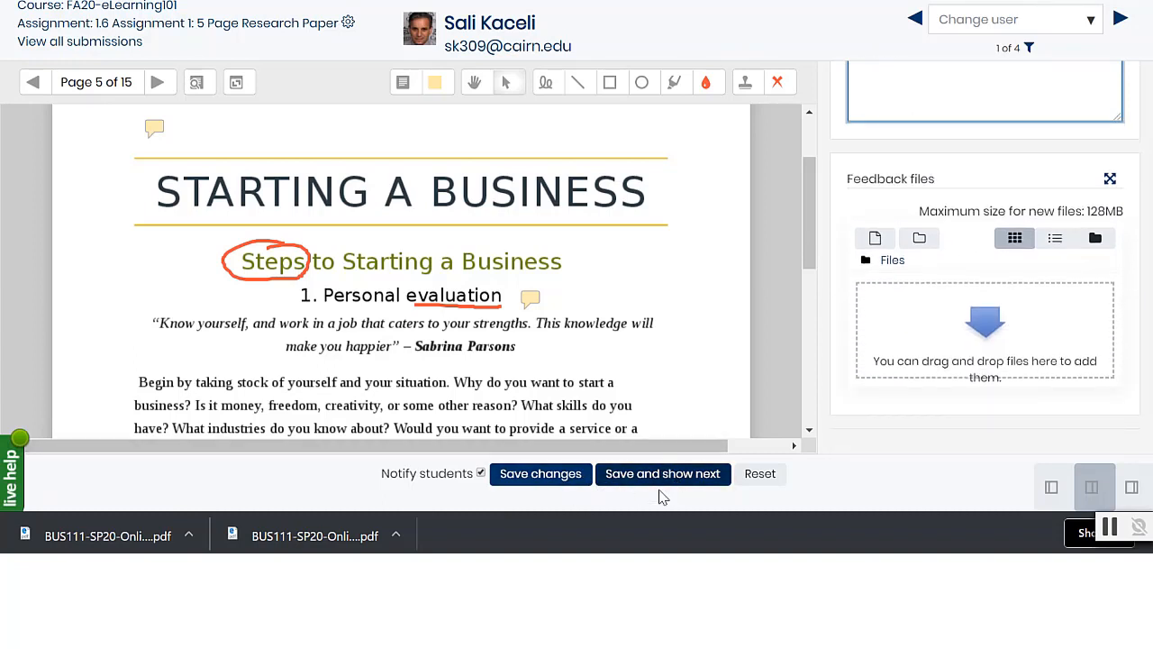
pyautogui.click(541, 473)
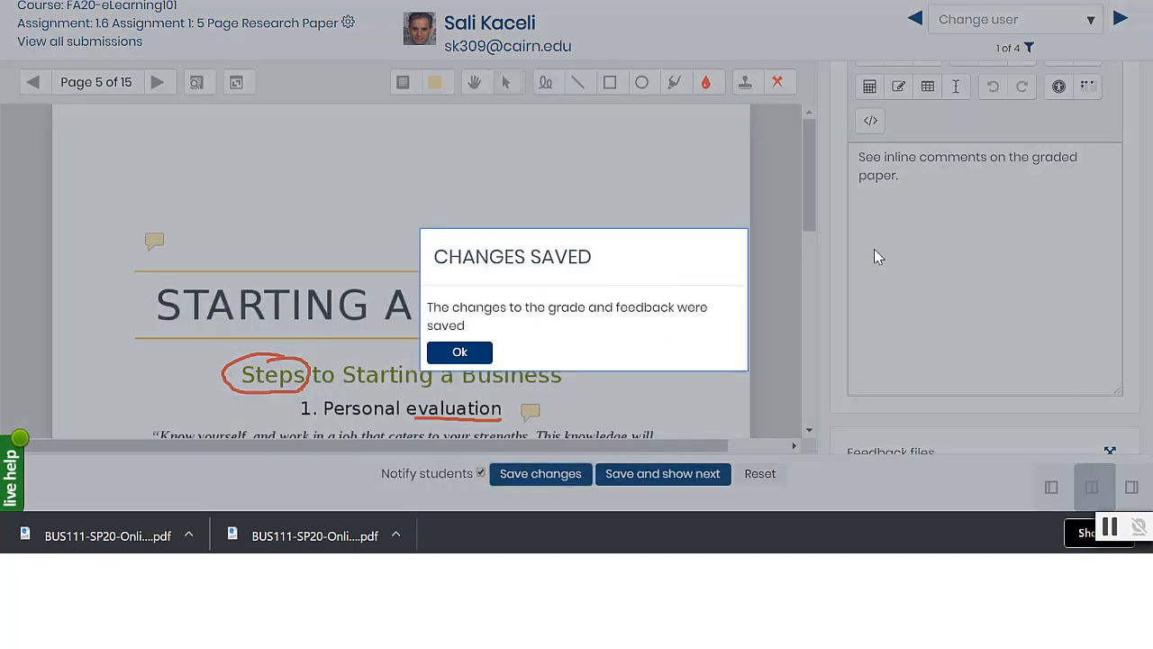
pyautogui.click(460, 353)
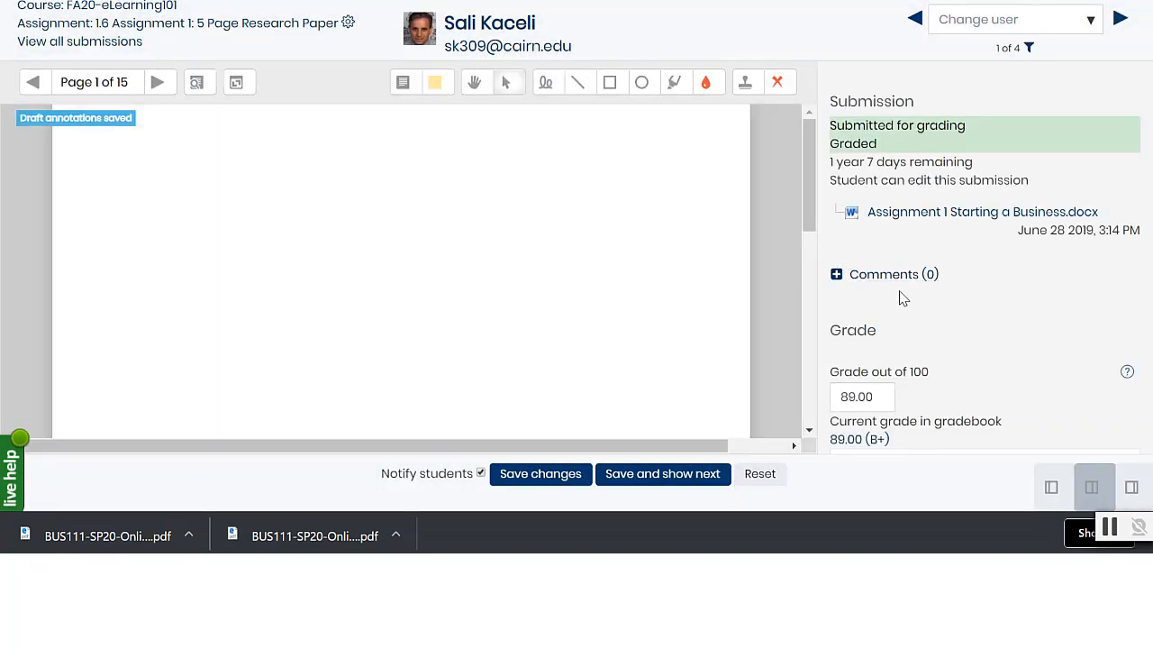
# Open the submitted Assignment 1 Starting a Business.docx in Word and add a comment at the start of page 1 with placeholder lines beginning "Sdfsfdsf".
pyautogui.click(904, 224)
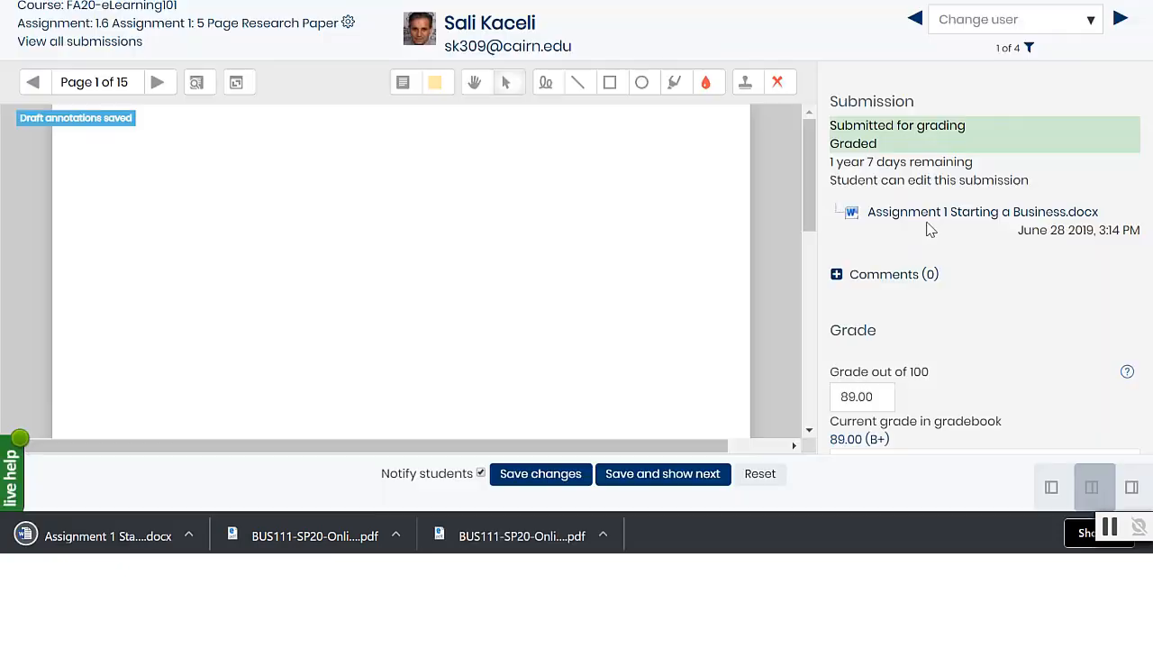
pyautogui.click(99, 539)
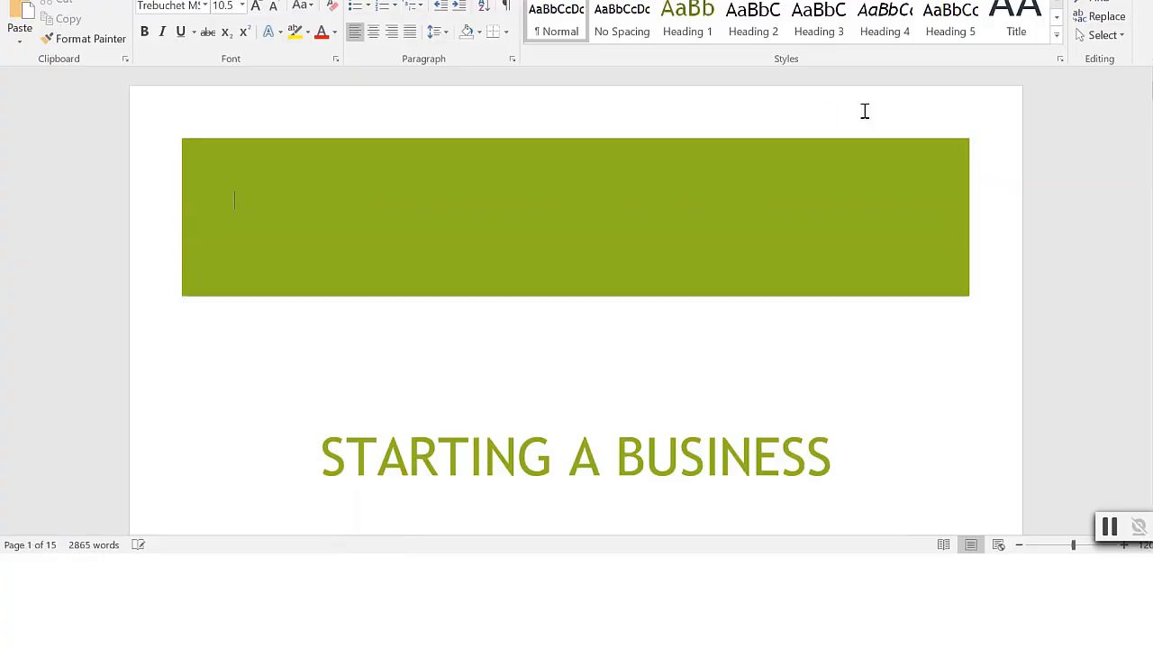
pyautogui.click(417, 0)
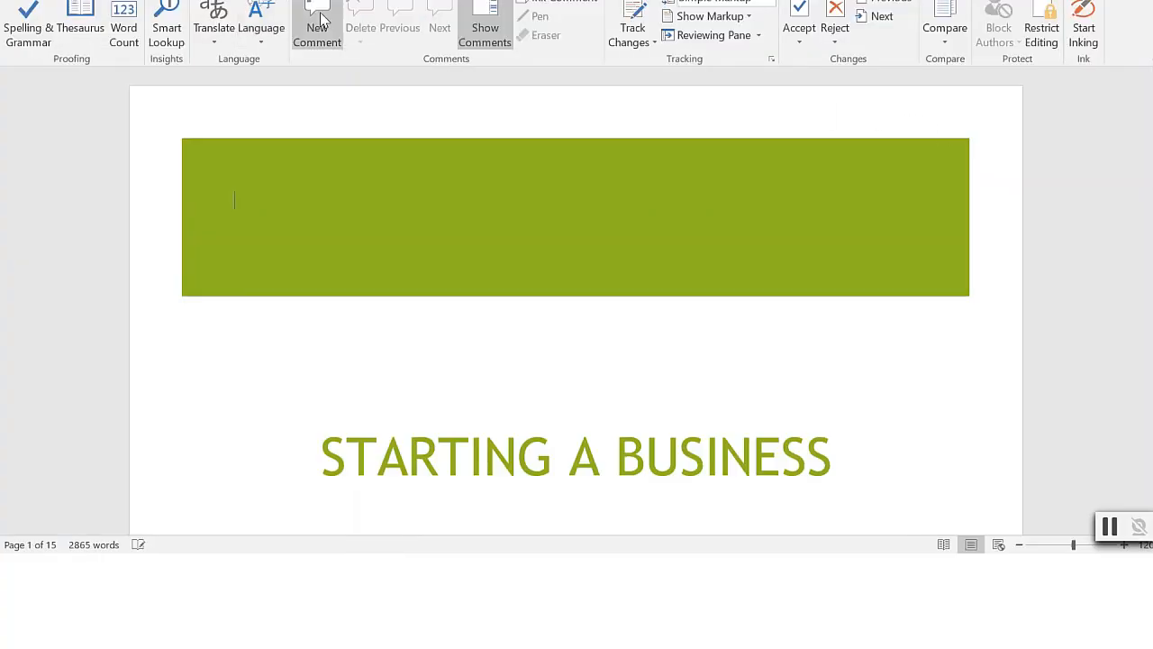
pyautogui.click(321, 15)
pyautogui.write('sdfsfdsf')
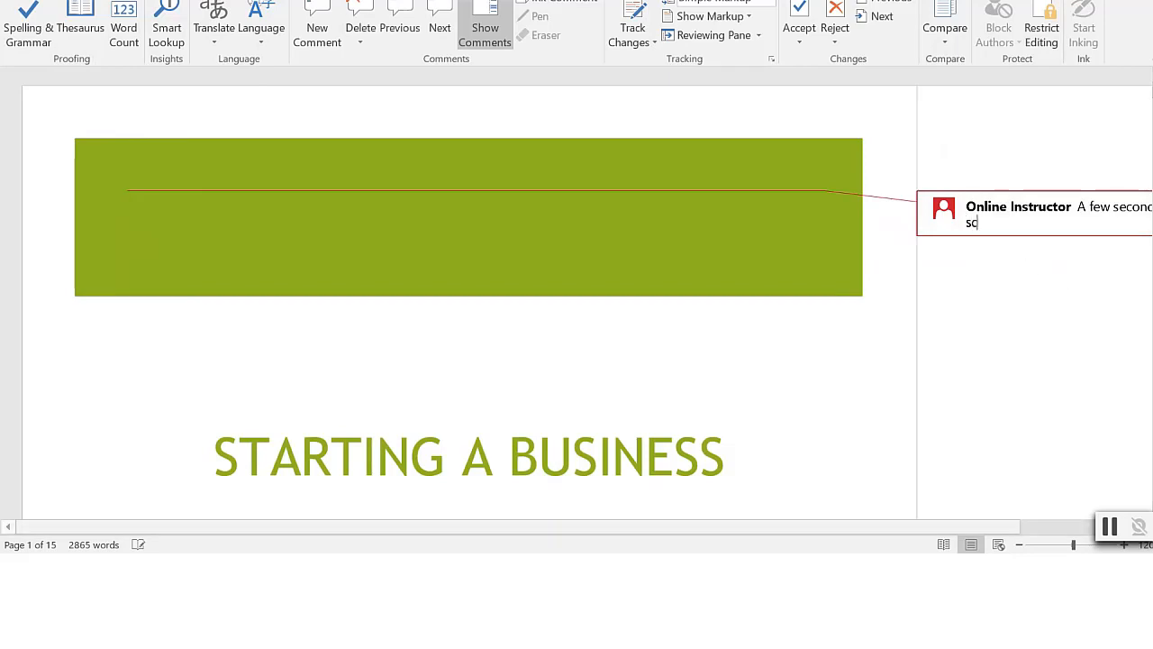
pyautogui.press('Return')
pyautogui.write('sdfs fsd fs fds f sf sdf sfsd')
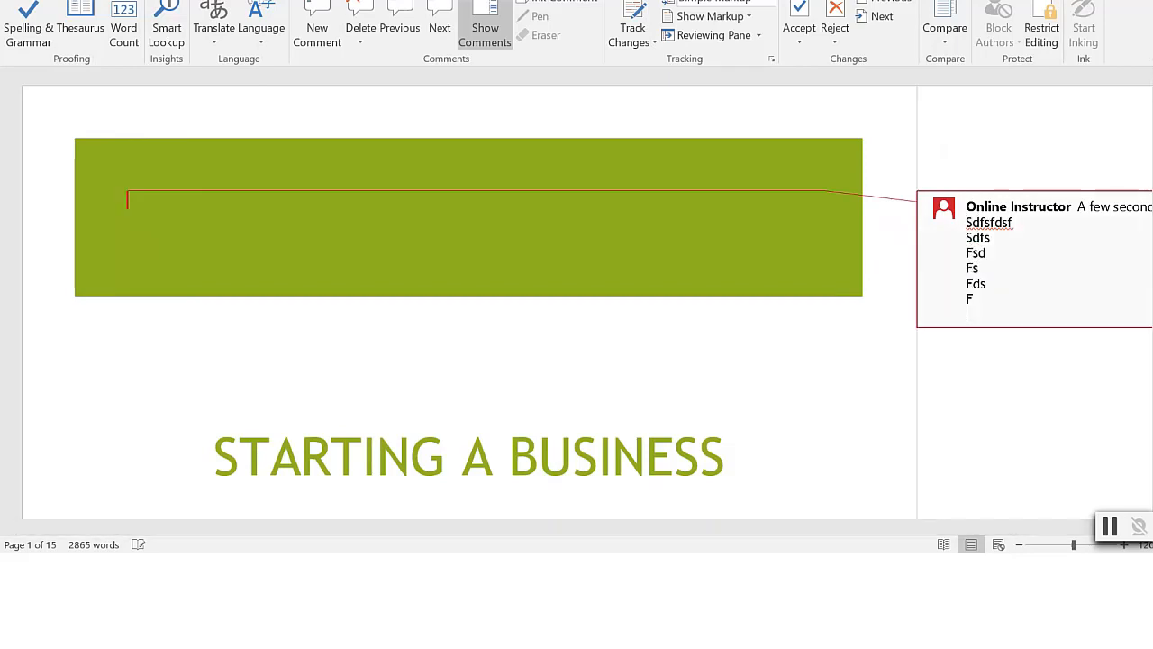
# Select the STARTING A BUSINESS title text on the cover page.
pyautogui.scroll(-1, 775, 311)
pyautogui.scroll(-3, 775, 312)
pyautogui.click(739, 262)
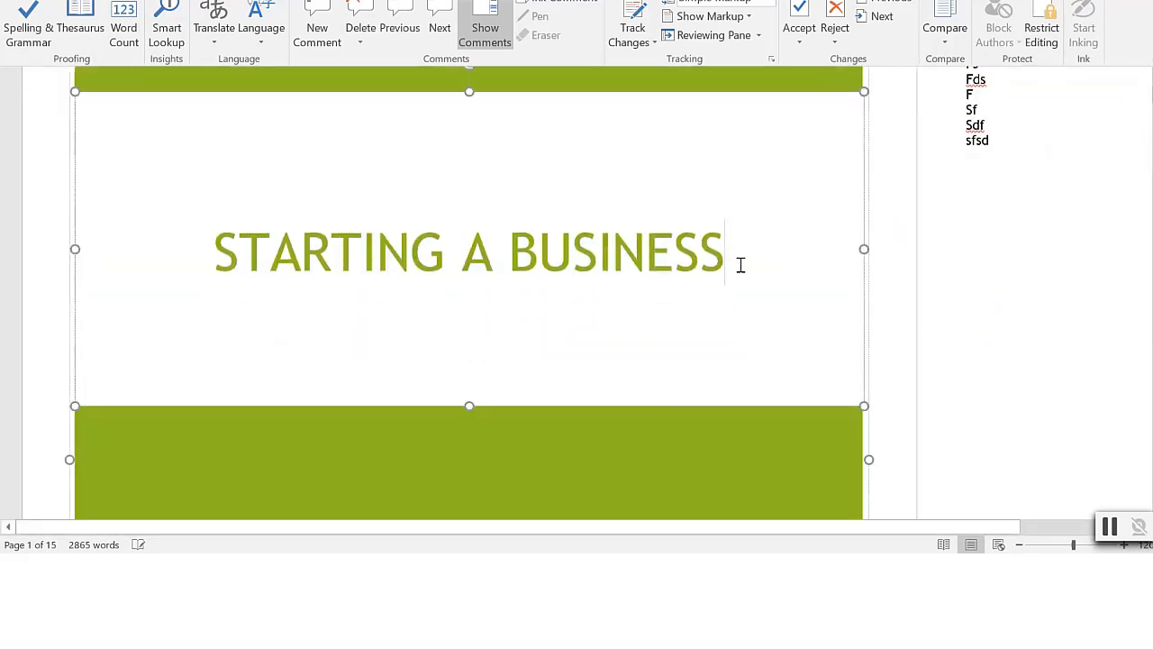
pyautogui.tripleClick(739, 262)
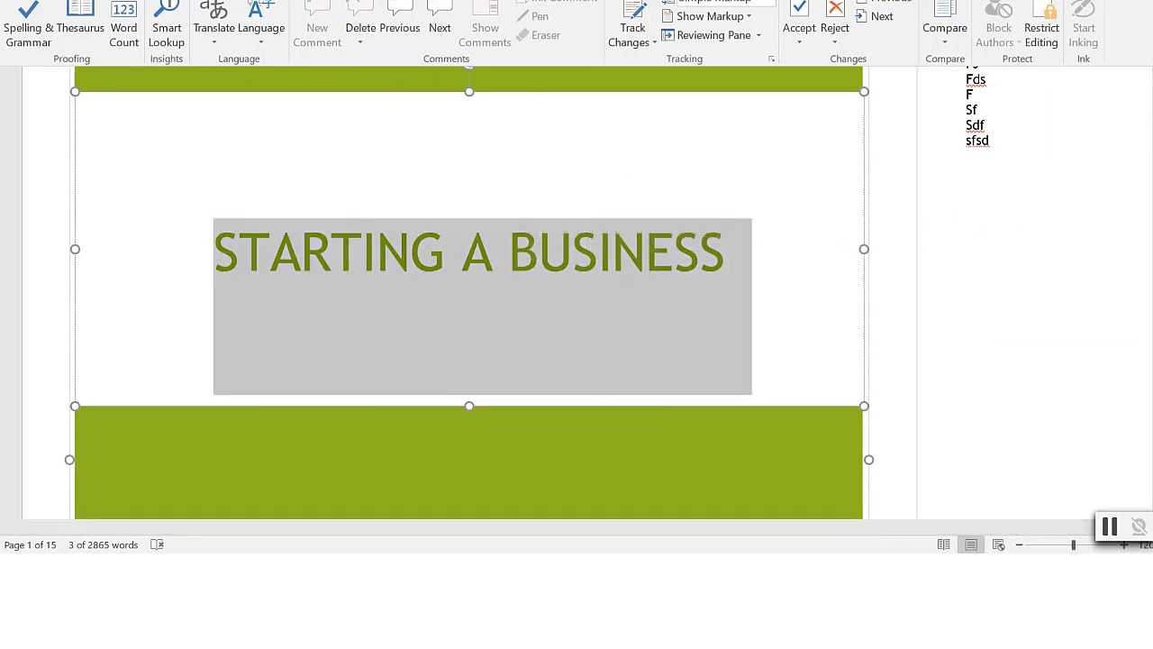
# Save the commented file as a Word Document named Assignment 1 Starting a Business in the folder offered by Save As.
pyautogui.click(18, 1)
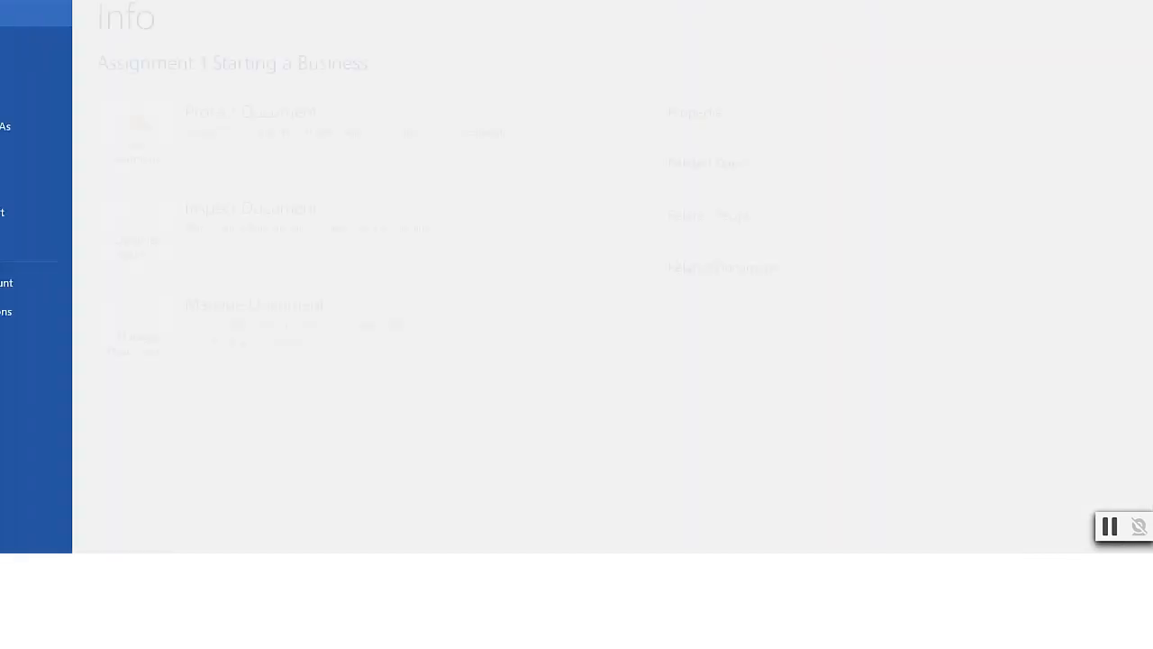
pyautogui.click(31, 128)
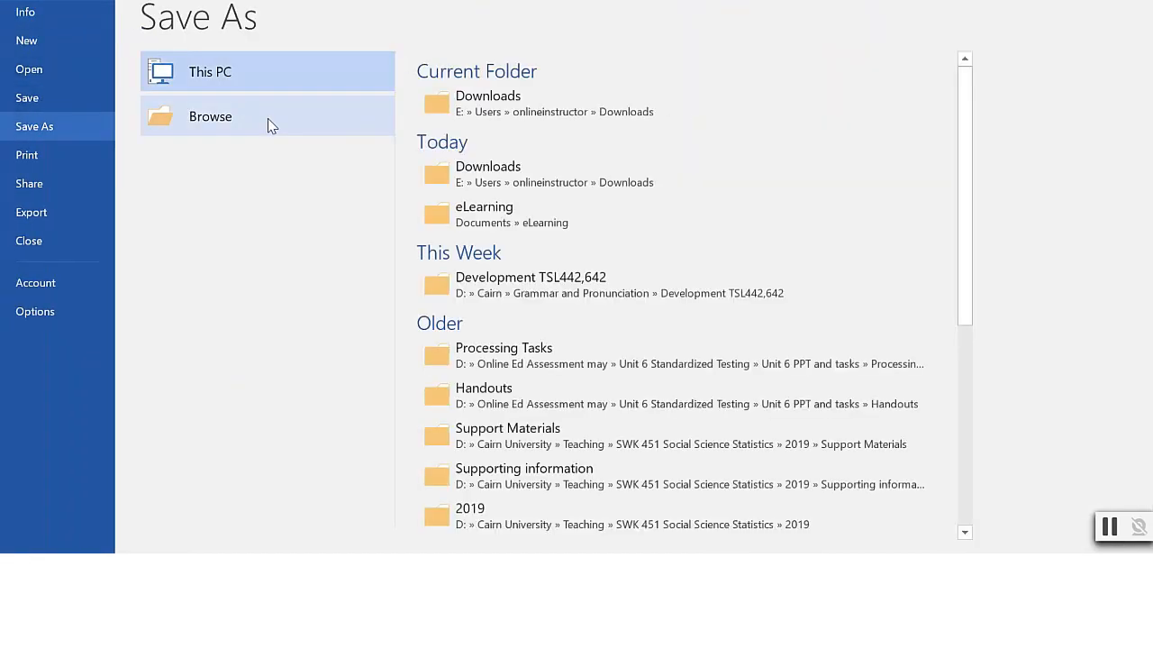
pyautogui.click(248, 121)
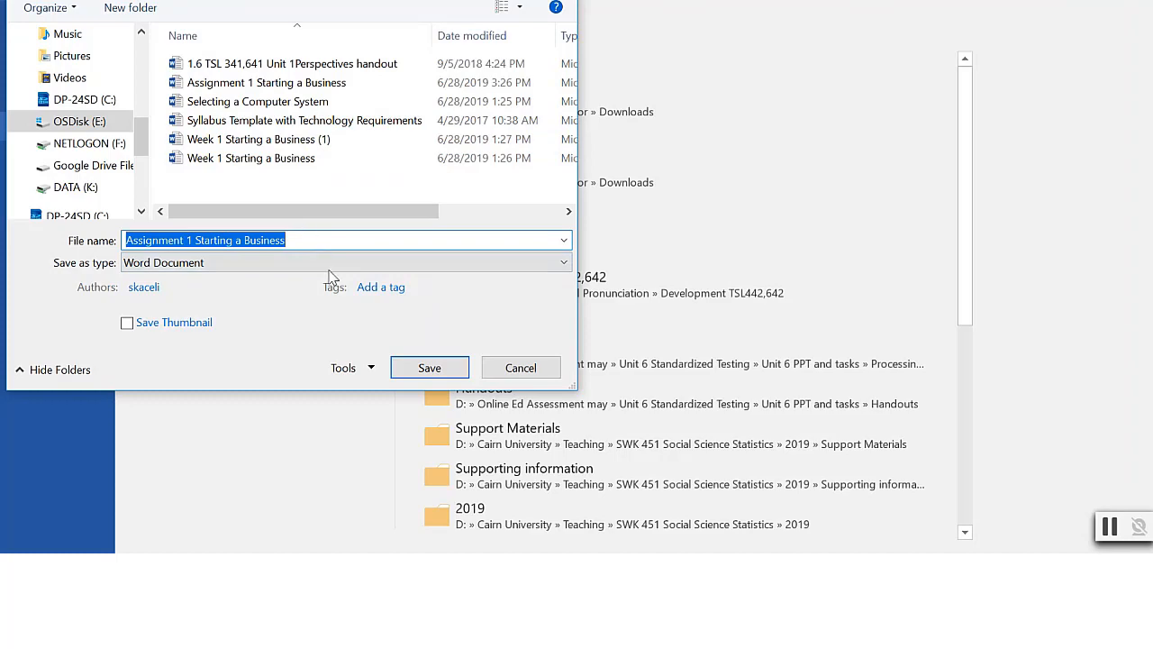
pyautogui.click(429, 371)
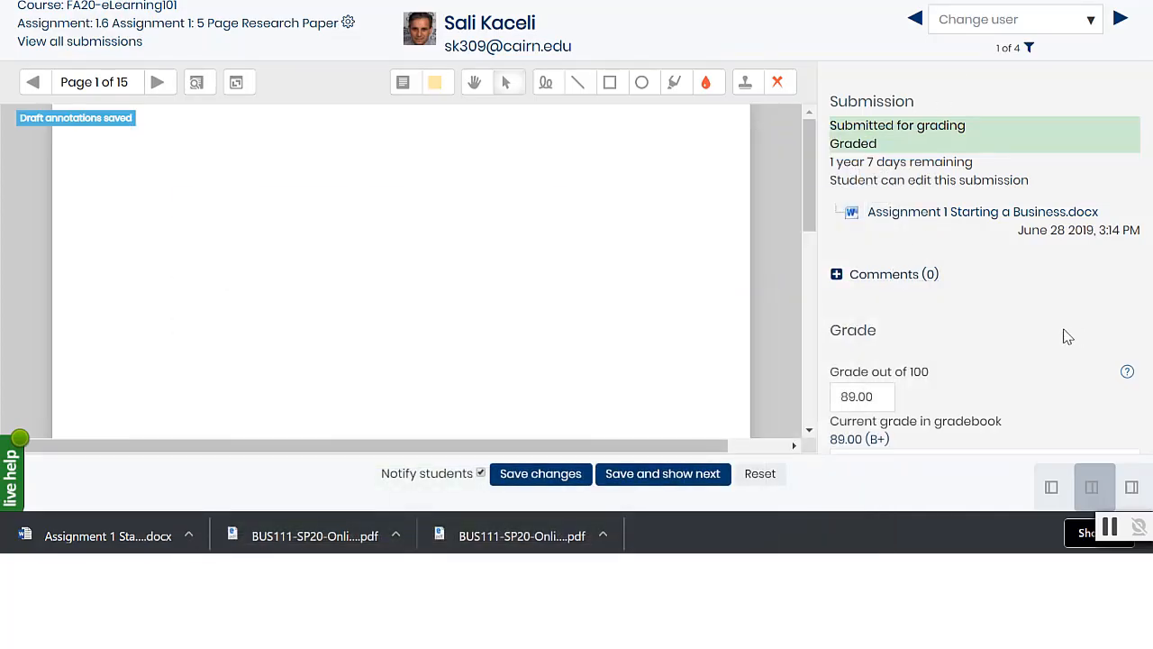
# Back on the grading page, upload Assignment 1 Starting a Business.docx from Downloads as a feedback file and save the changes.
pyautogui.scroll(-8, 1036, 343)
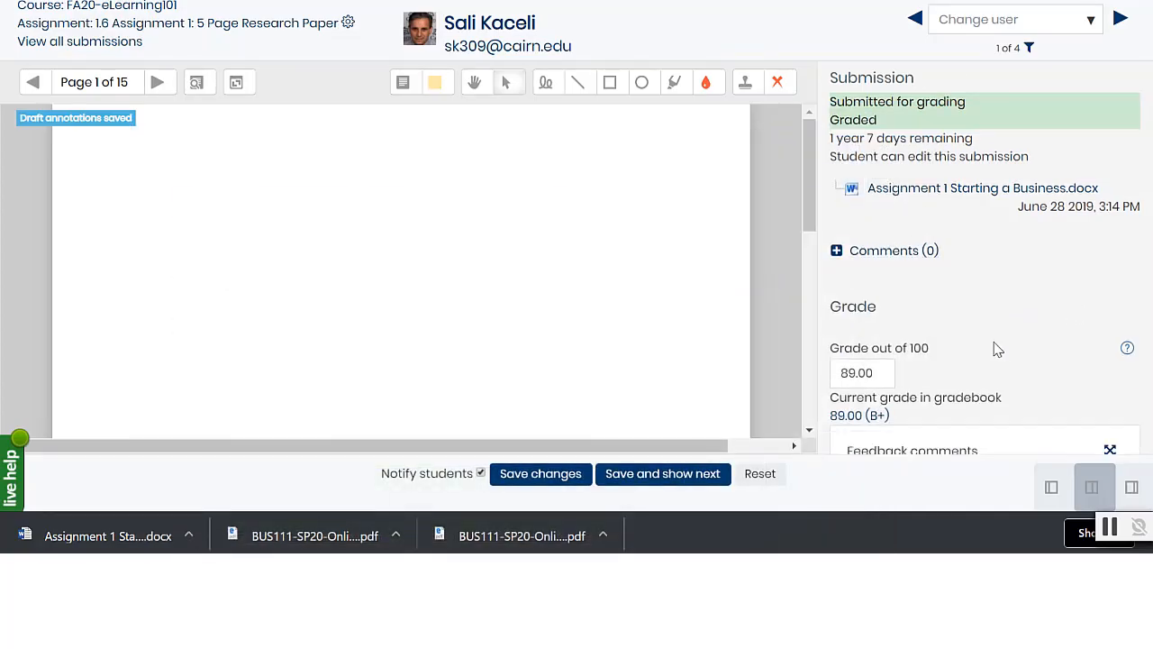
pyautogui.scroll(-1, 942, 328)
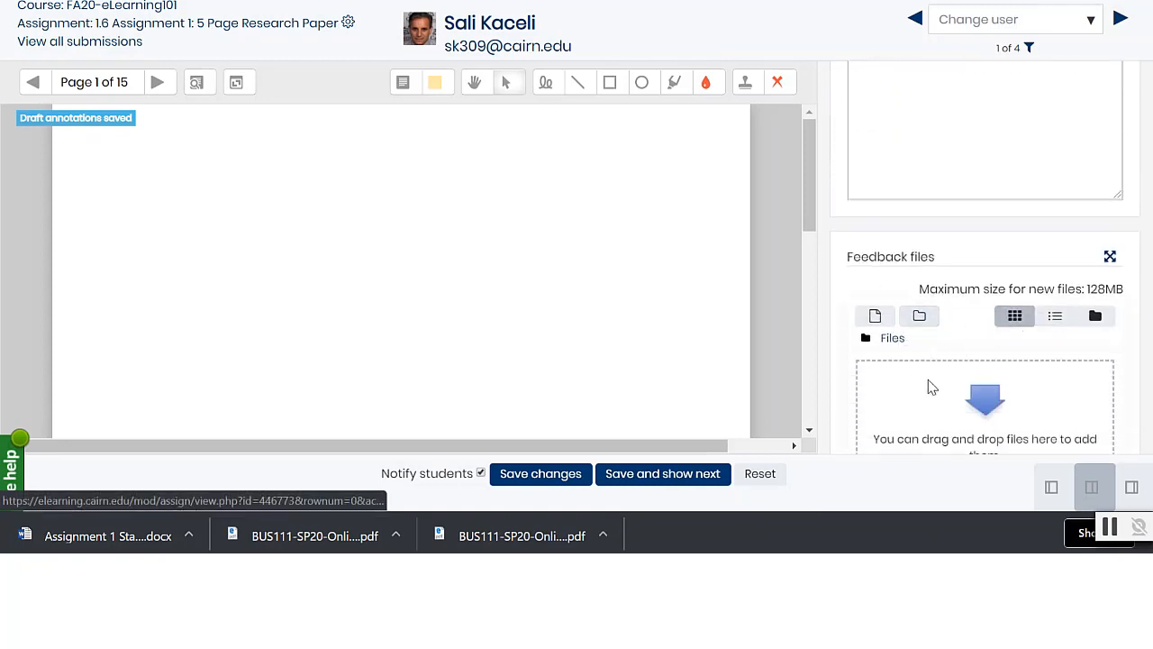
pyautogui.click(874, 317)
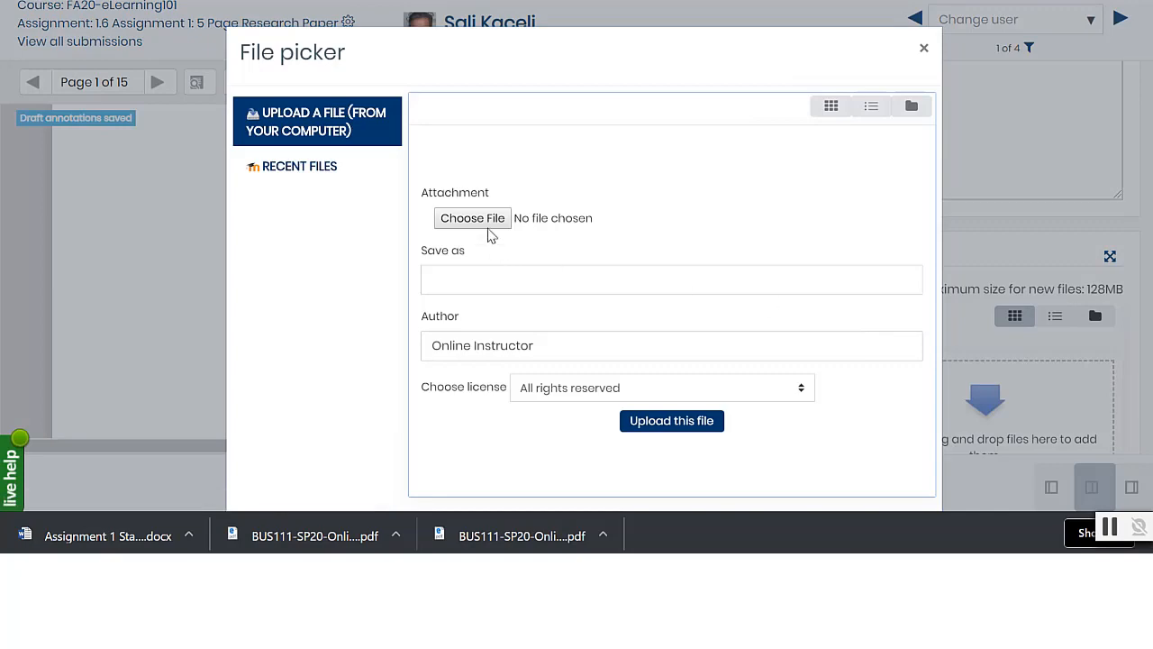
pyautogui.click(486, 221)
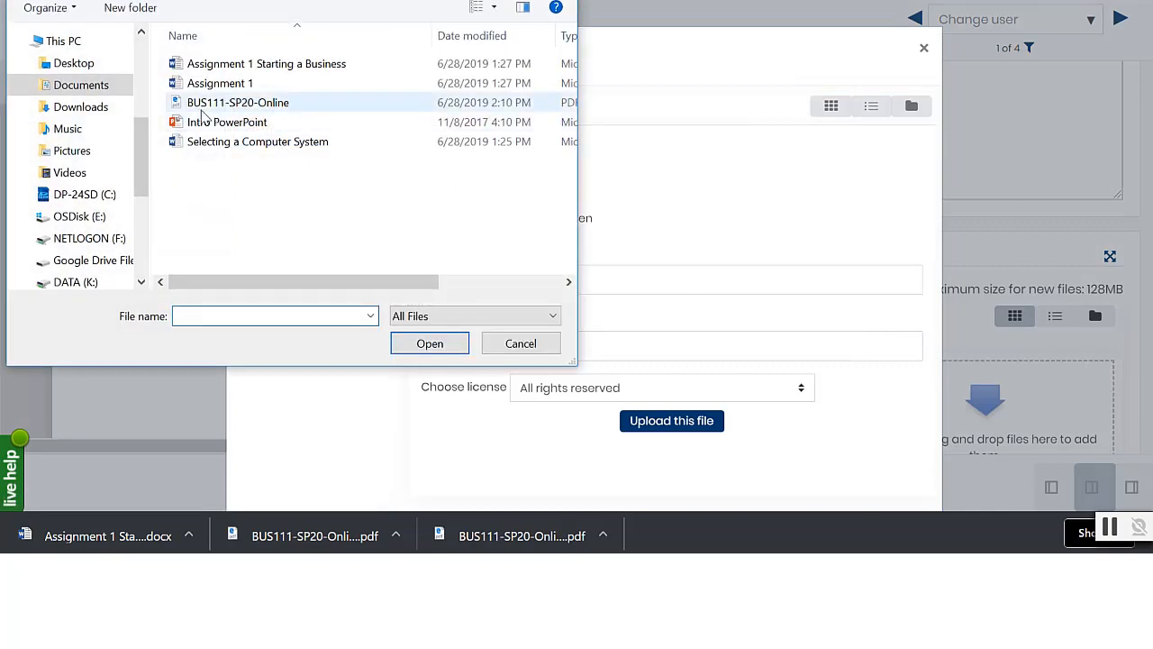
pyautogui.click(61, 108)
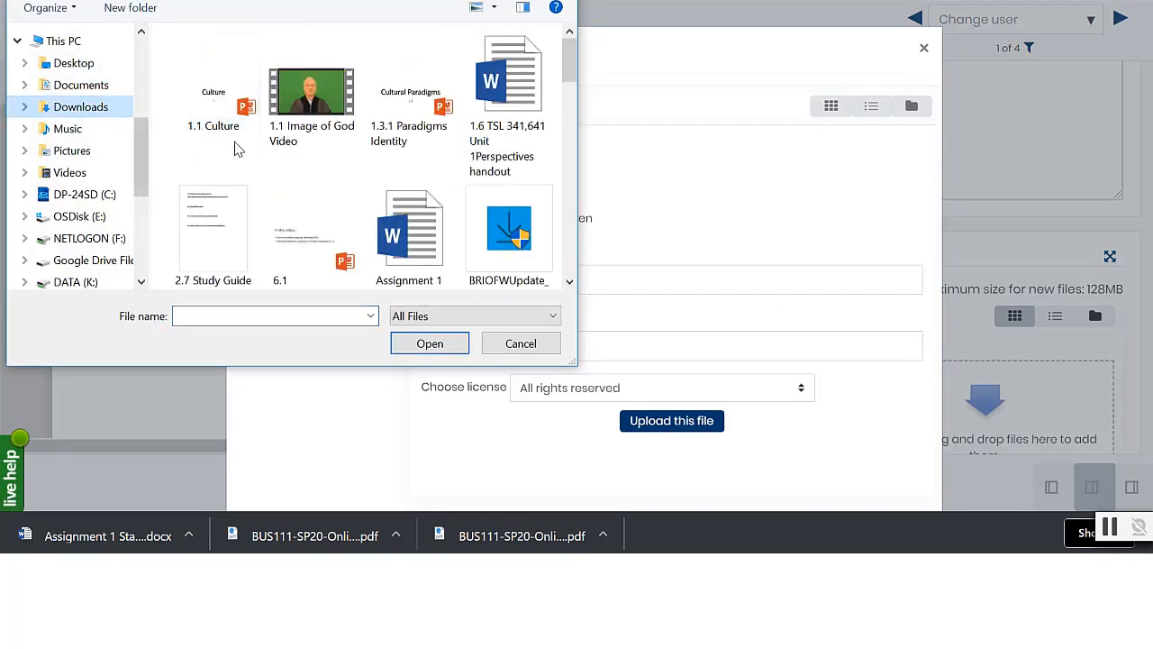
pyautogui.scroll(-1, 439, 197)
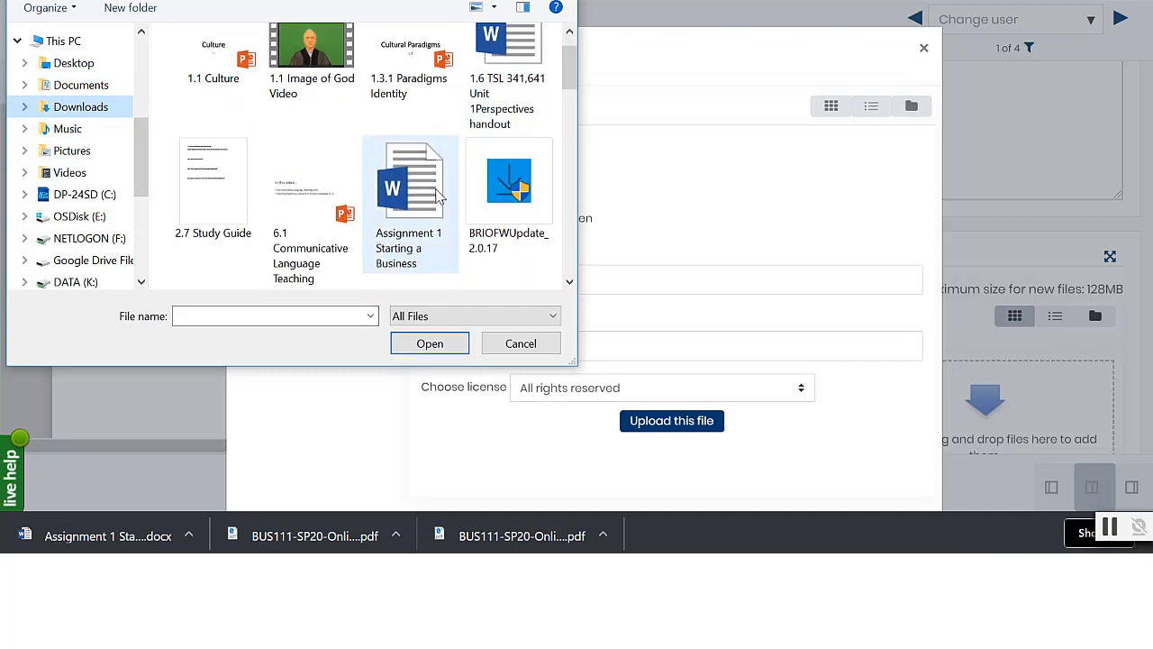
pyautogui.scroll(-3, 450, 207)
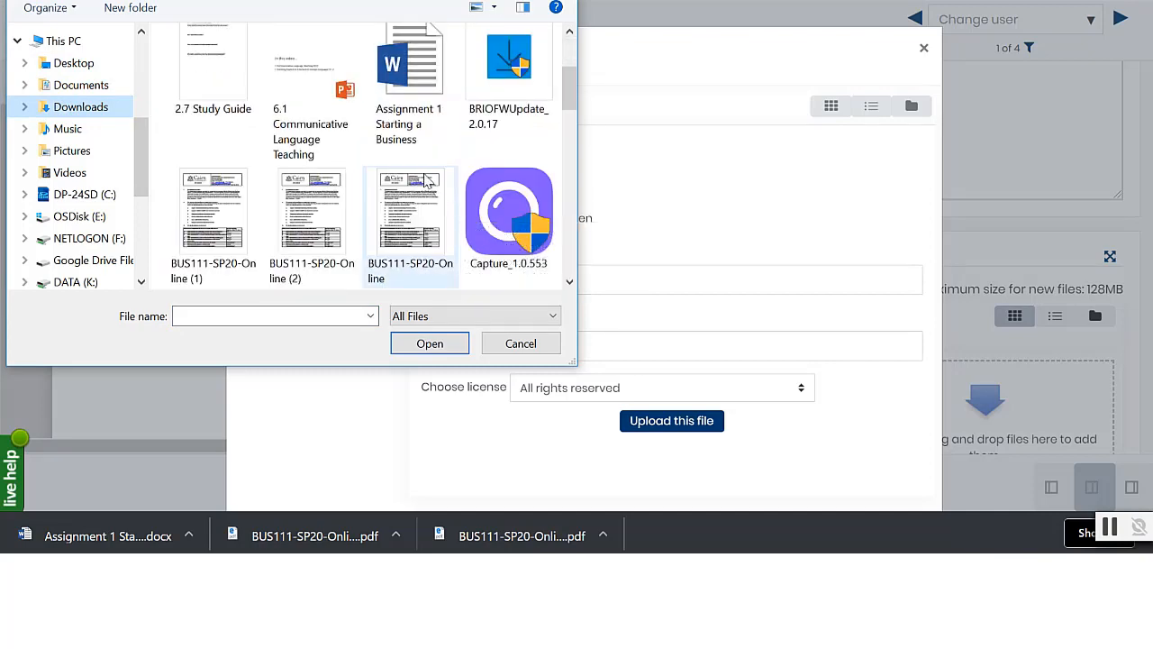
pyautogui.doubleClick(408, 95)
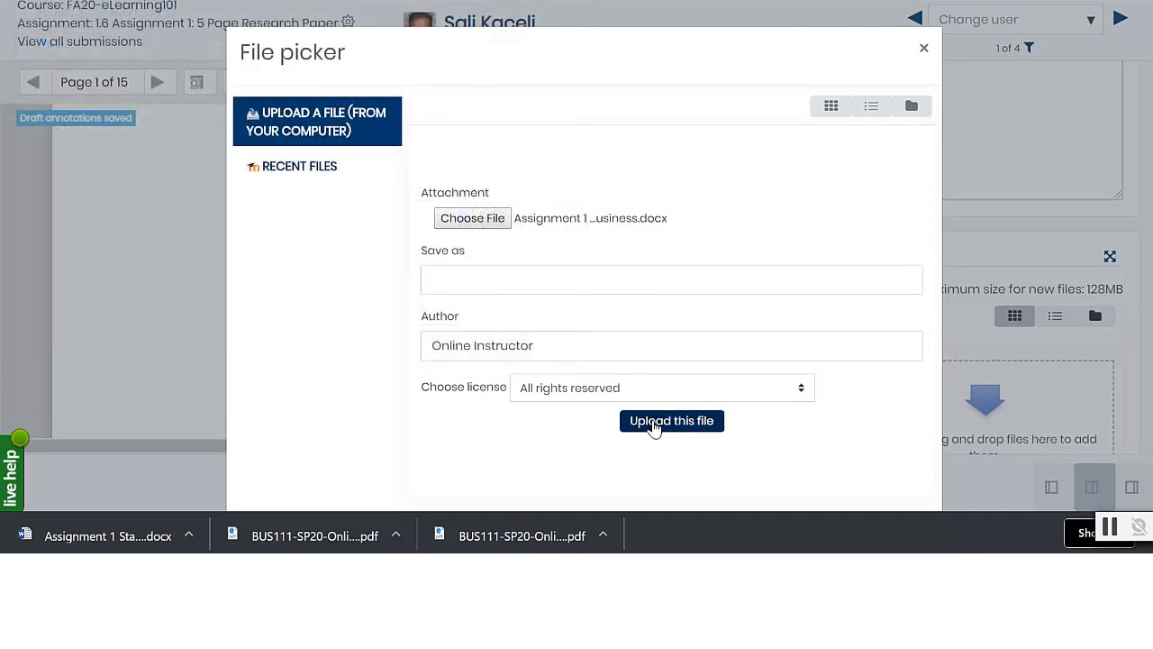
pyautogui.click(654, 426)
pyautogui.scroll(-1, 991, 355)
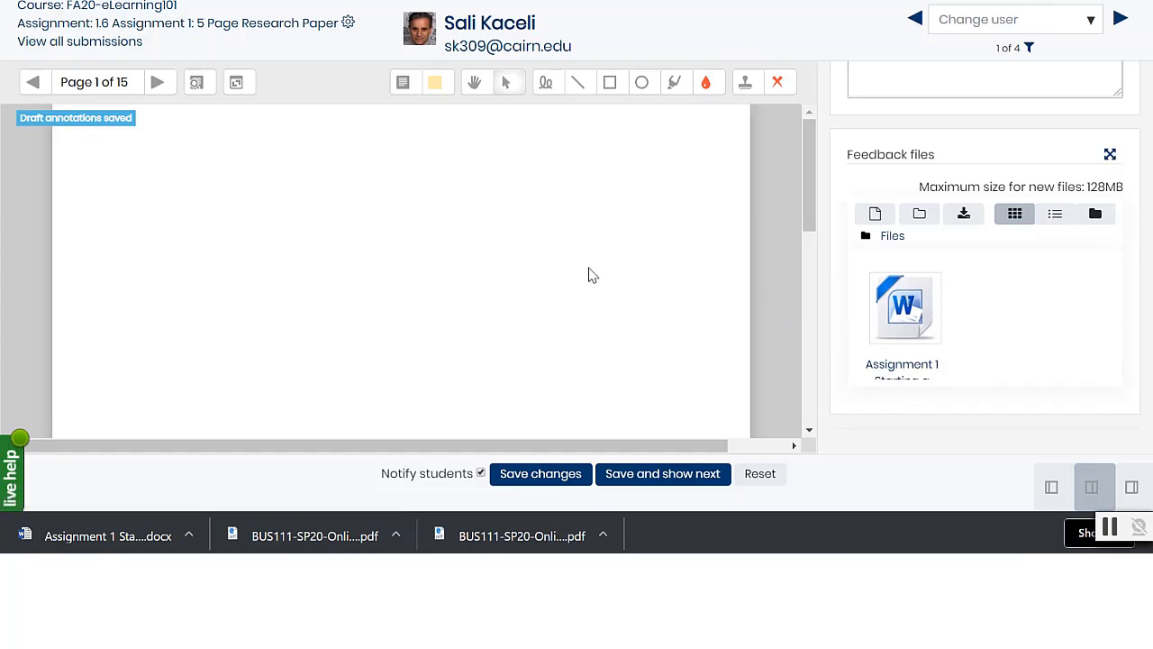
pyautogui.click(565, 477)
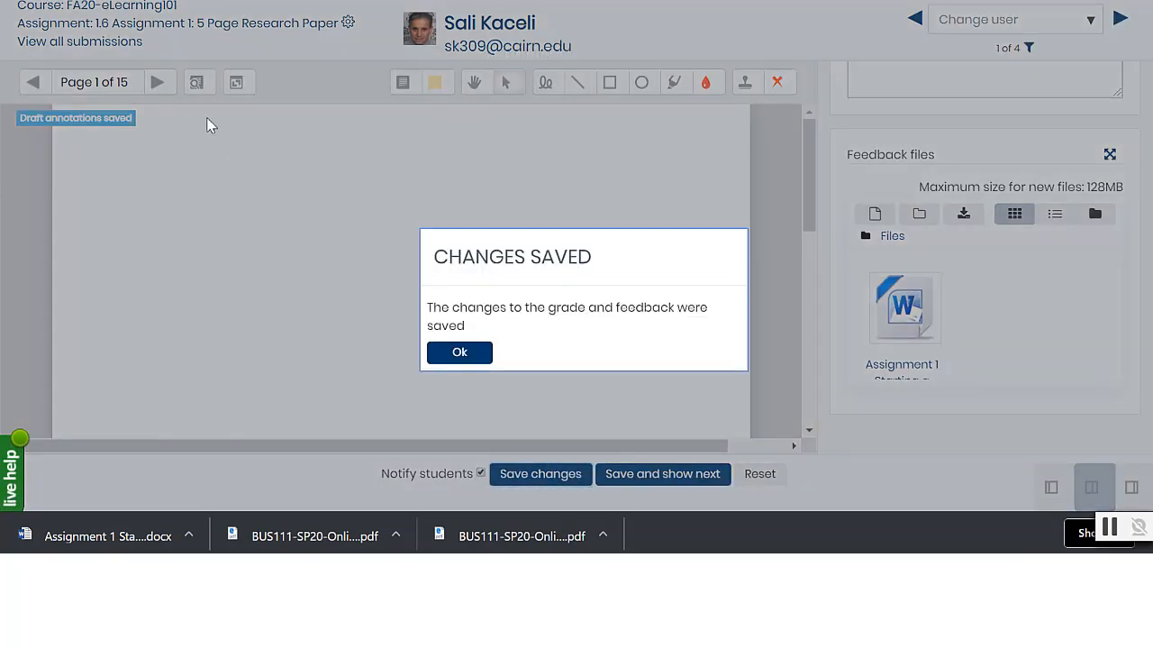
# Dismiss the save confirmation, then review the annotations on page 5 of the submission and the uploaded feedback file.
pyautogui.click(452, 352)
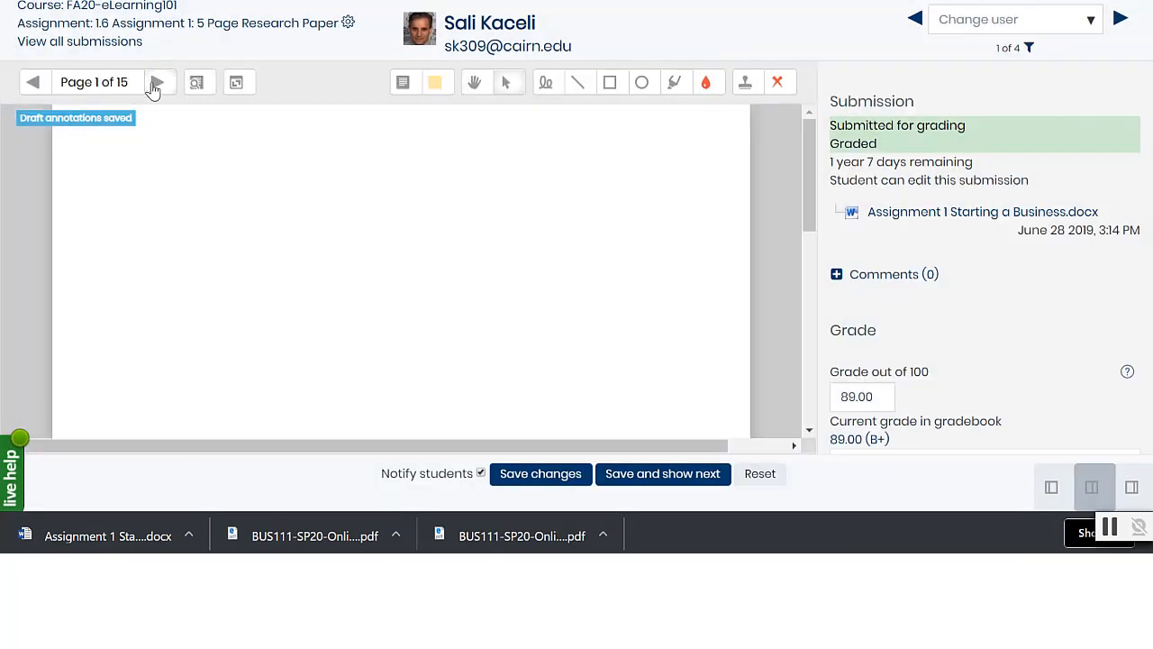
pyautogui.click(156, 84)
pyautogui.click(157, 85)
pyautogui.click(158, 85)
pyautogui.click(158, 85)
pyautogui.scroll(-3, 423, 200)
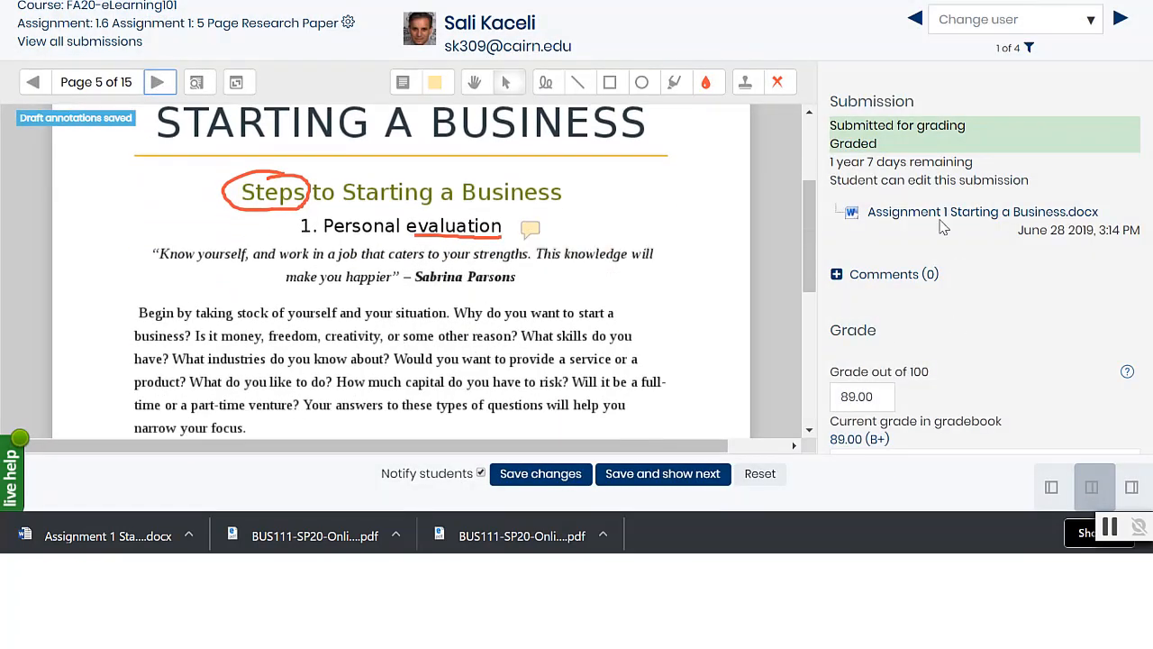
pyautogui.scroll(-1, 1036, 353)
pyautogui.scroll(-5, 1036, 354)
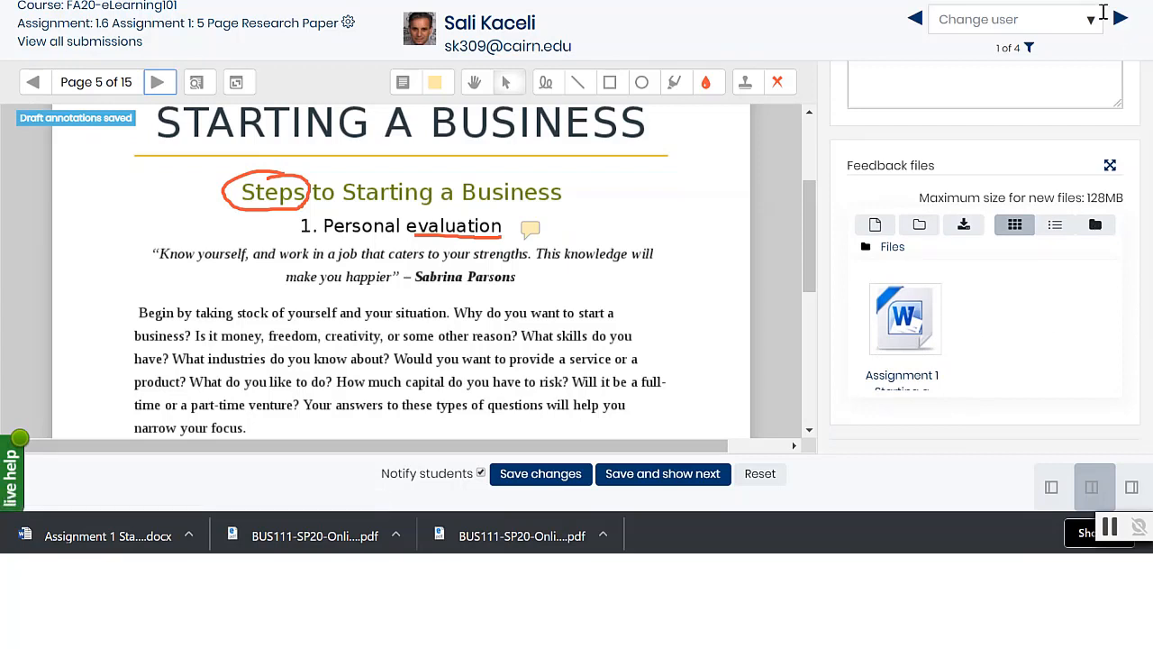
# Look over the list of students available for grading, then save the current grading and show the next student.
pyautogui.click(1091, 22)
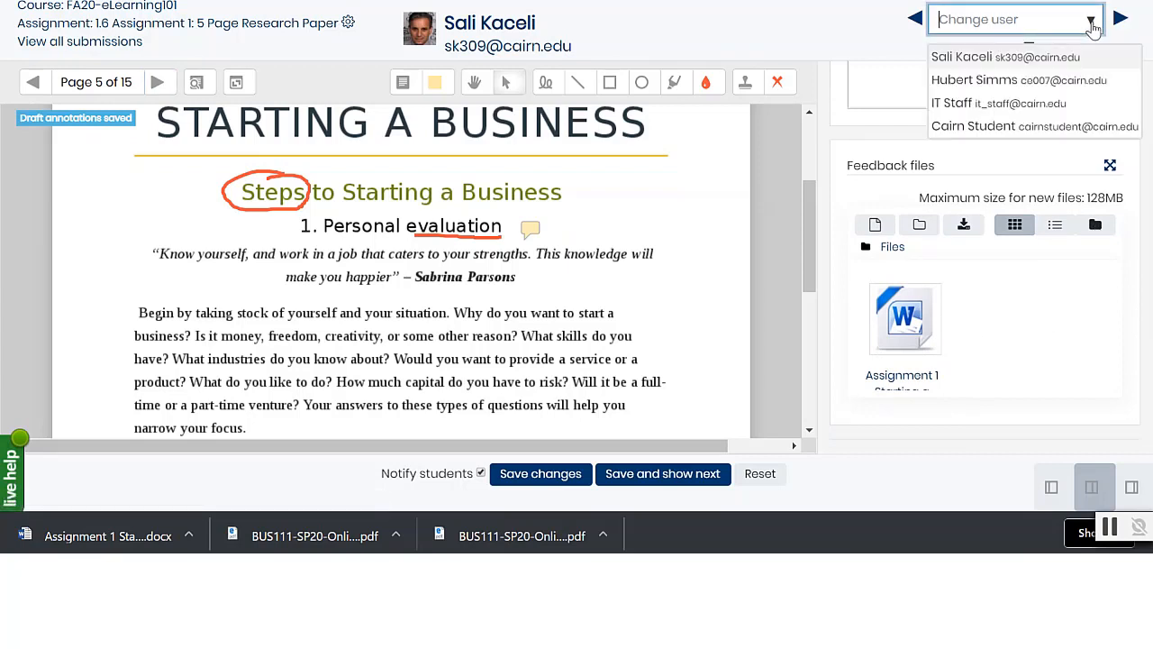
pyautogui.click(672, 485)
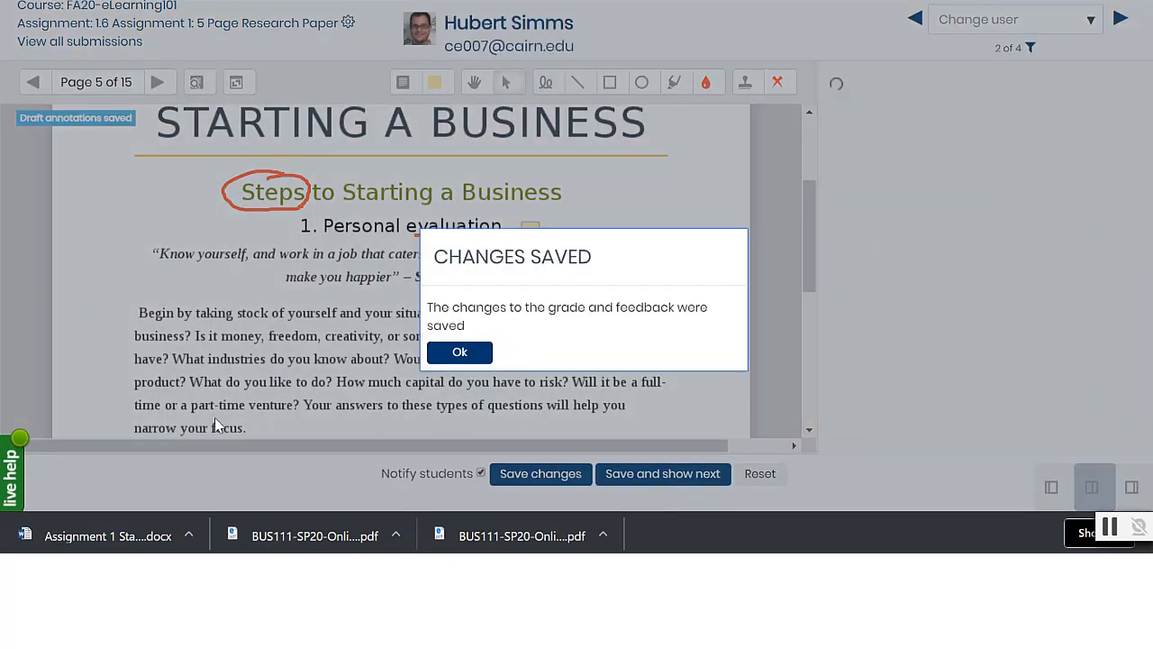
pyautogui.click(444, 356)
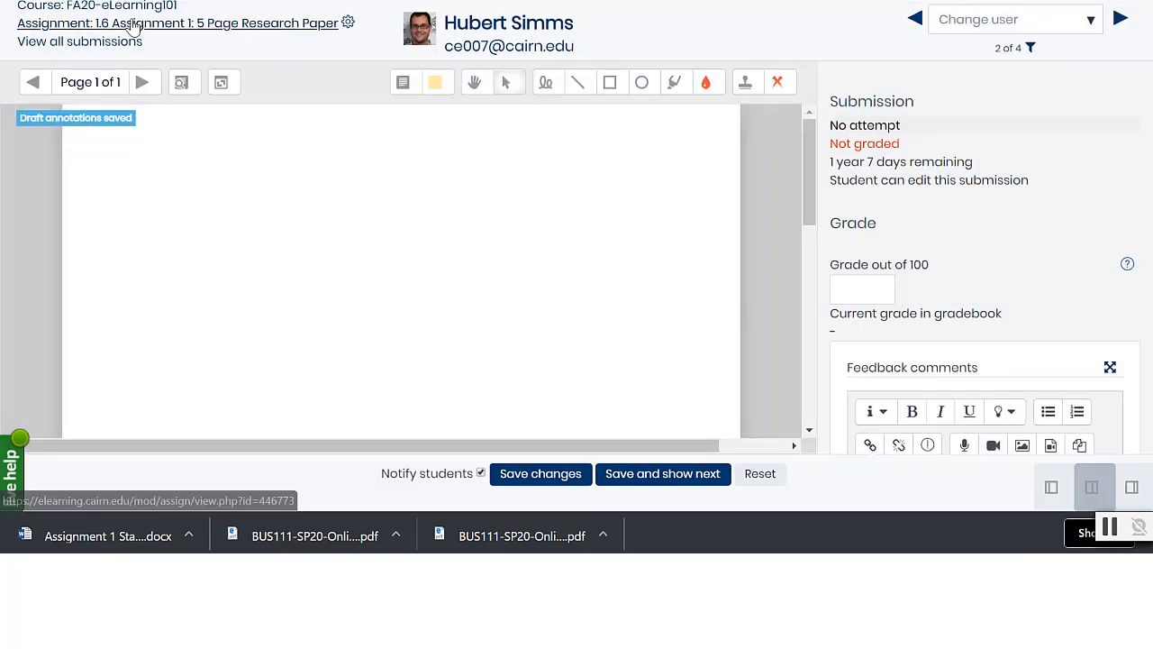
# Leave the grading page for the 1.6 Assignment 1: 5 Page Research Paper page and view all its submissions.
pyautogui.click(137, 27)
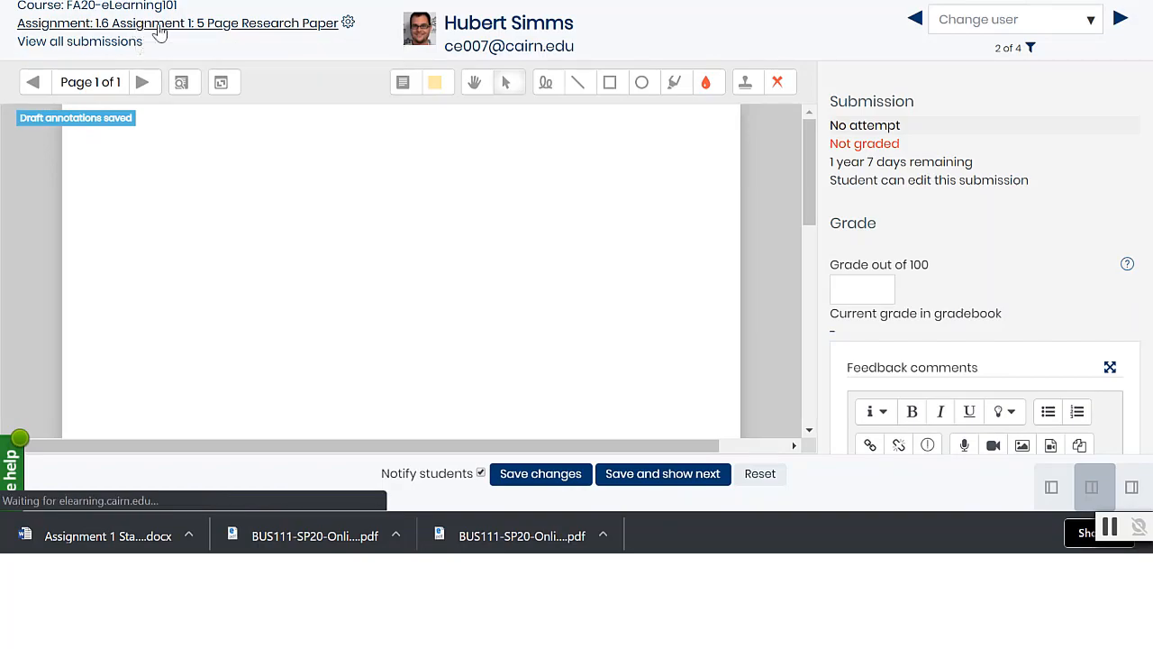
pyautogui.scroll(-2, 539, 267)
pyautogui.scroll(-10, 539, 268)
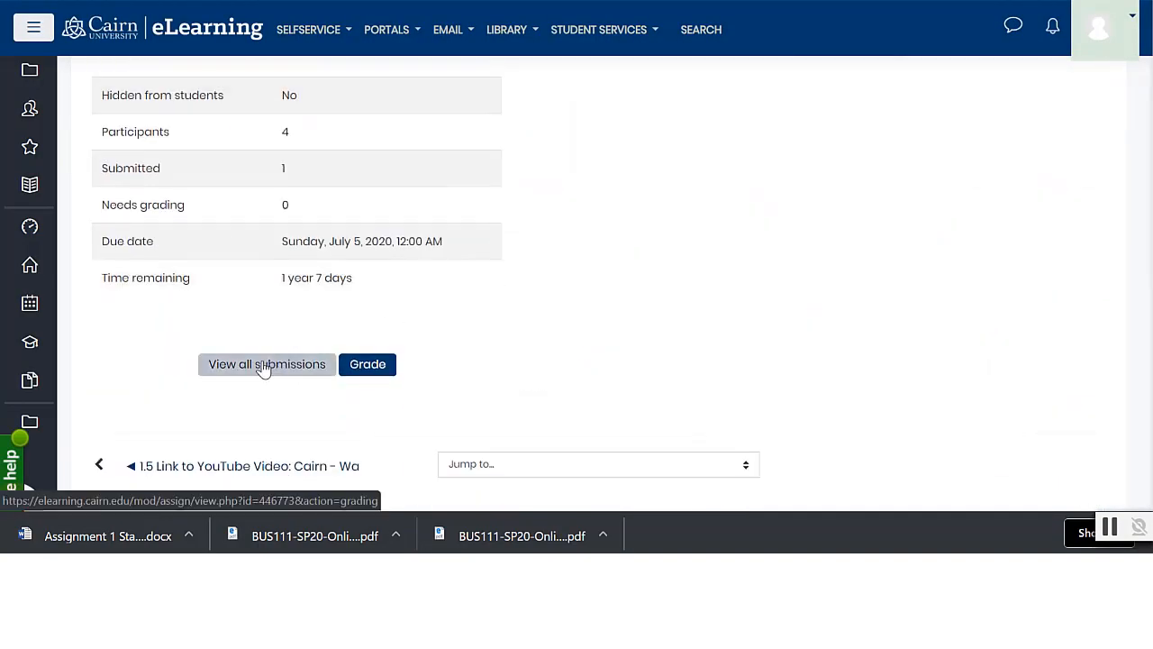
pyautogui.click(271, 365)
# Examine the submissions table for each participant's status, grade and submitted file, and the options beneath it.
pyautogui.scroll(-2, 396, 362)
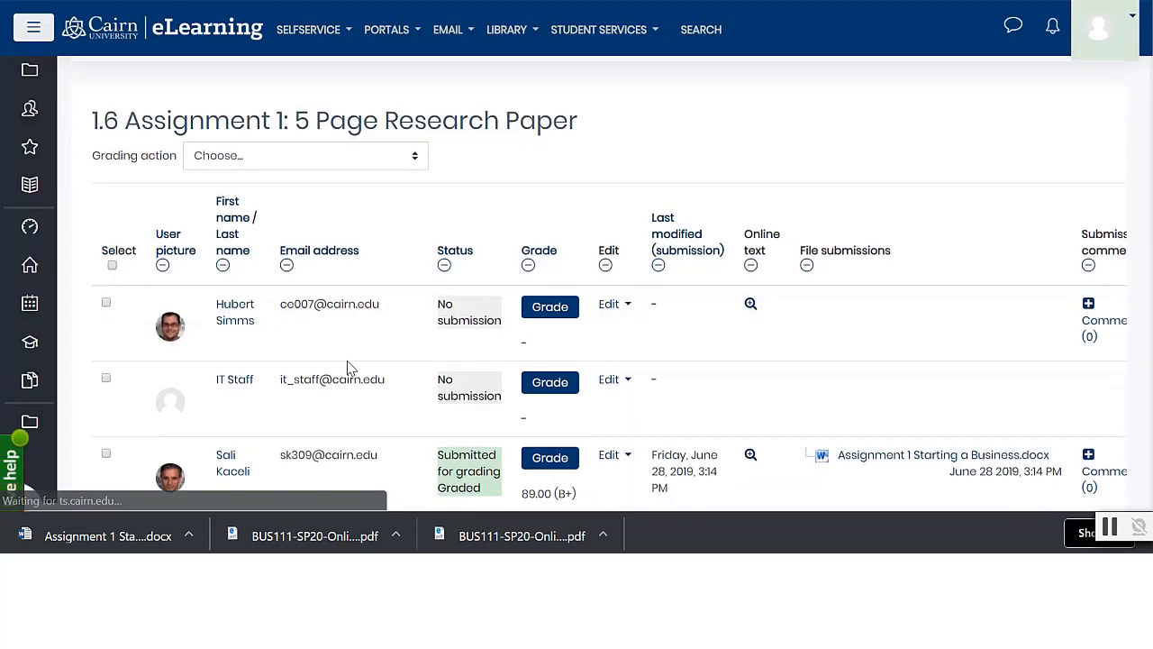
pyautogui.scroll(-1, 365, 358)
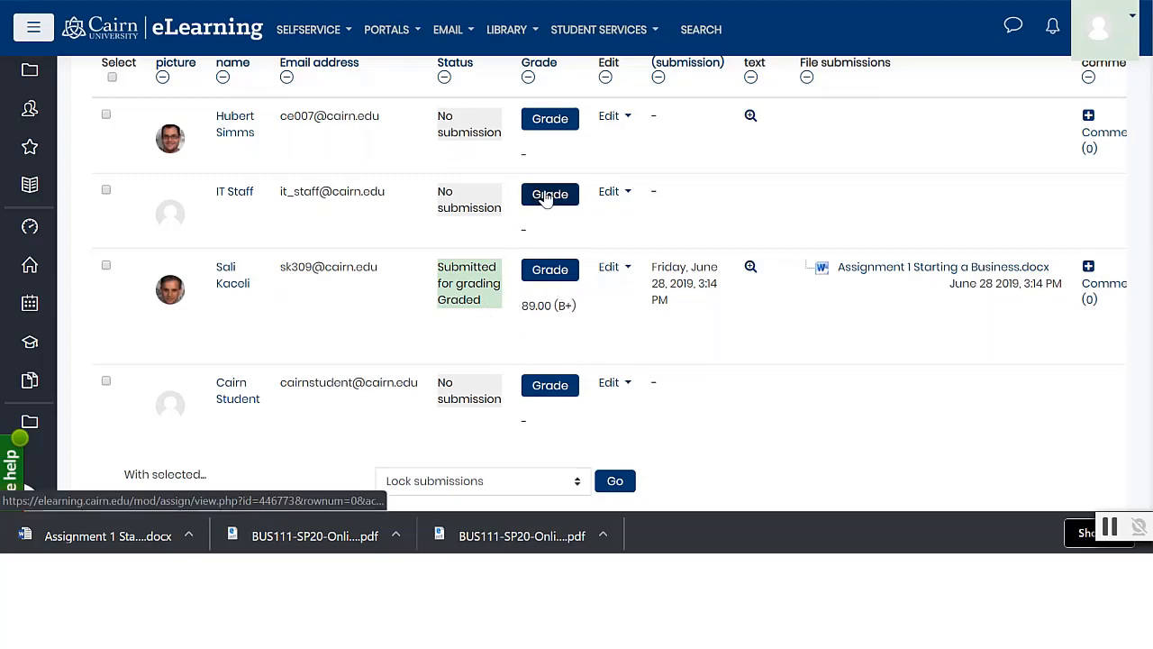
pyautogui.scroll(1, 671, 234)
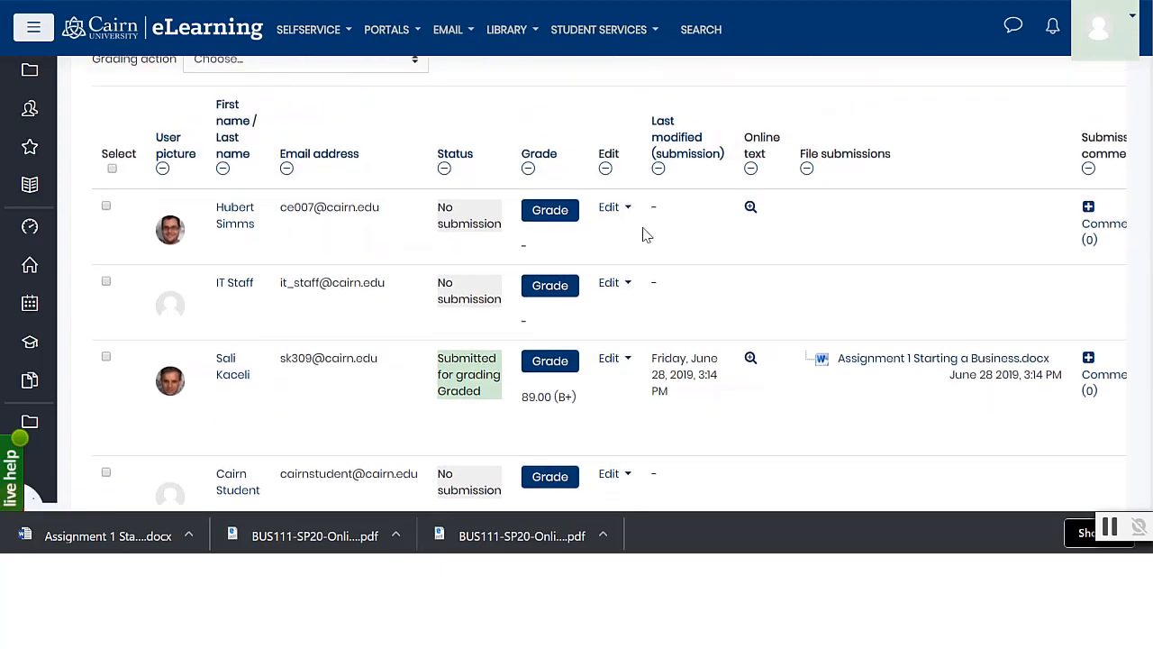
pyautogui.scroll(-2, 577, 325)
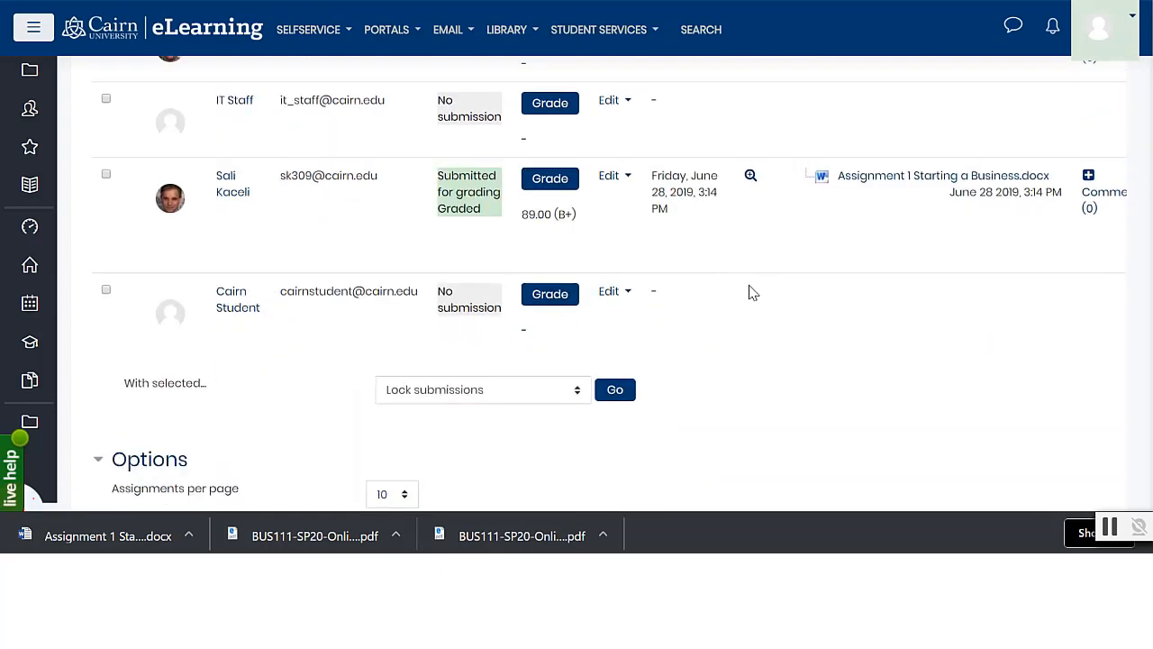
pyautogui.scroll(-1, 782, 324)
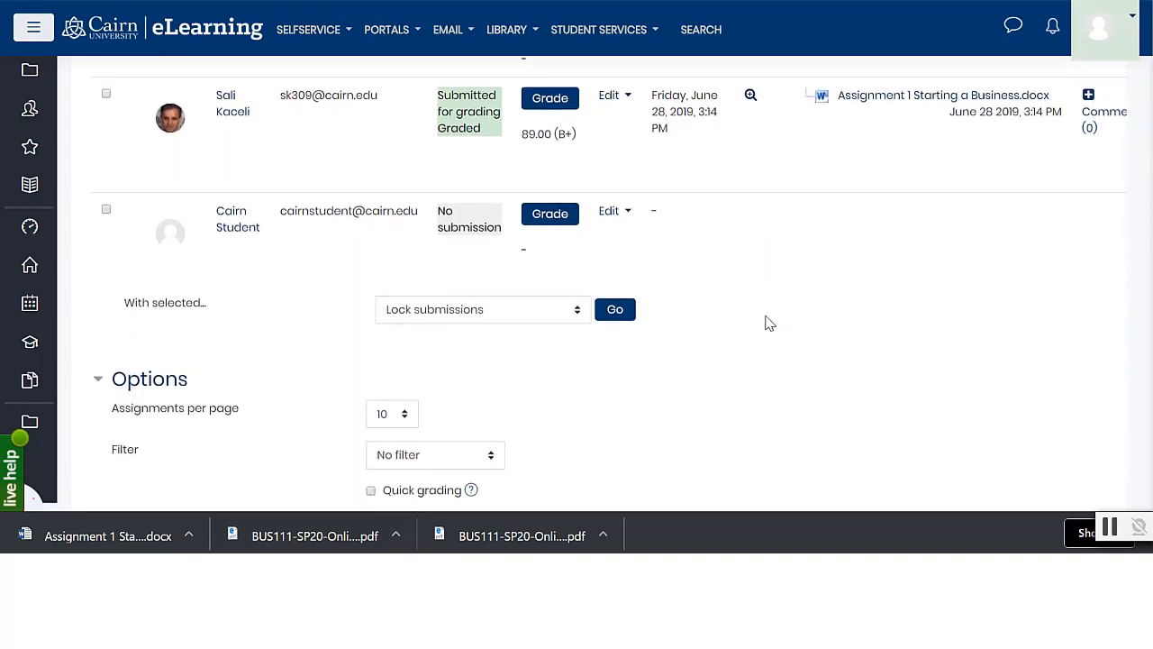
pyautogui.scroll(4, 765, 323)
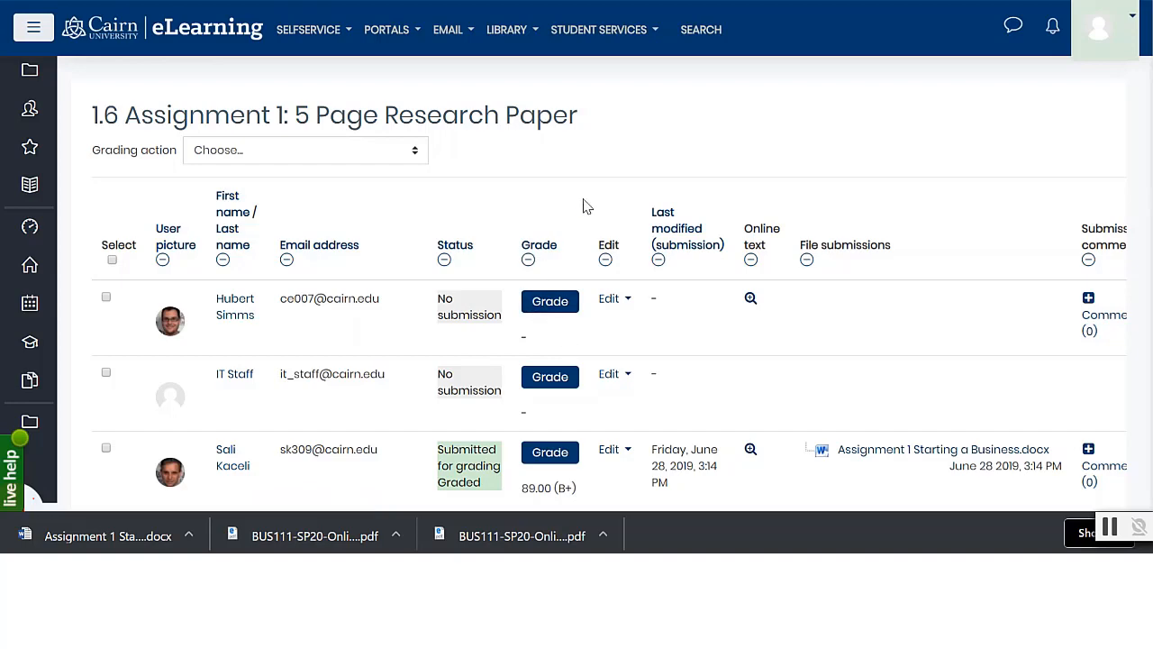
pyautogui.scroll(-2, 536, 214)
pyautogui.scroll(-3, 534, 214)
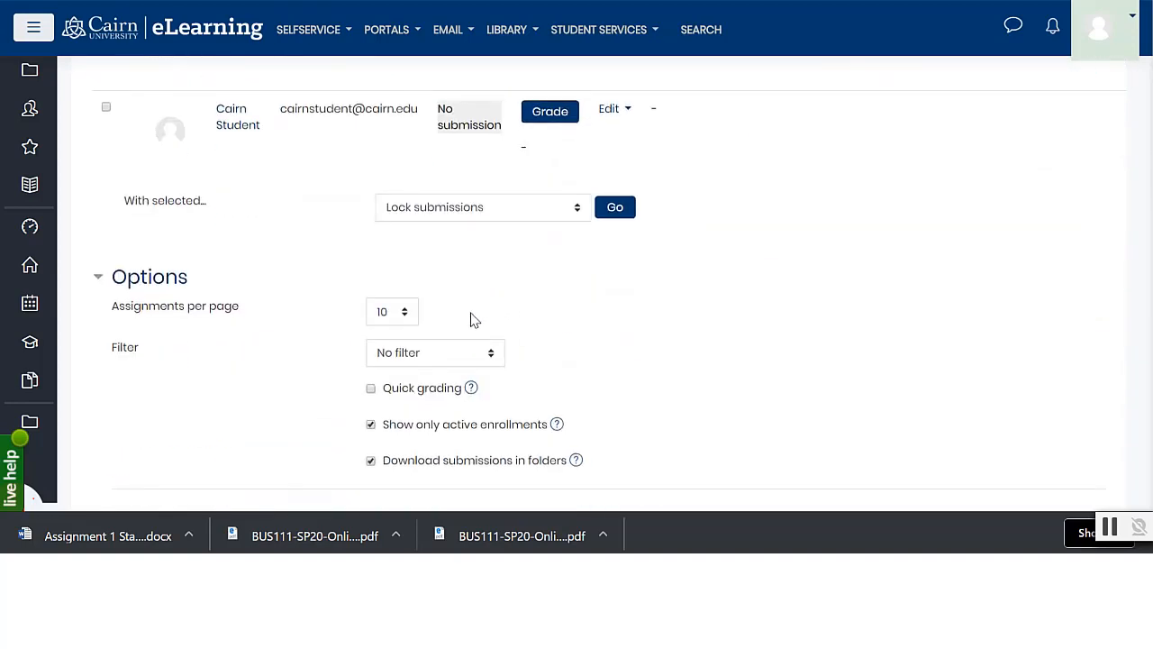
pyautogui.scroll(6, 610, 325)
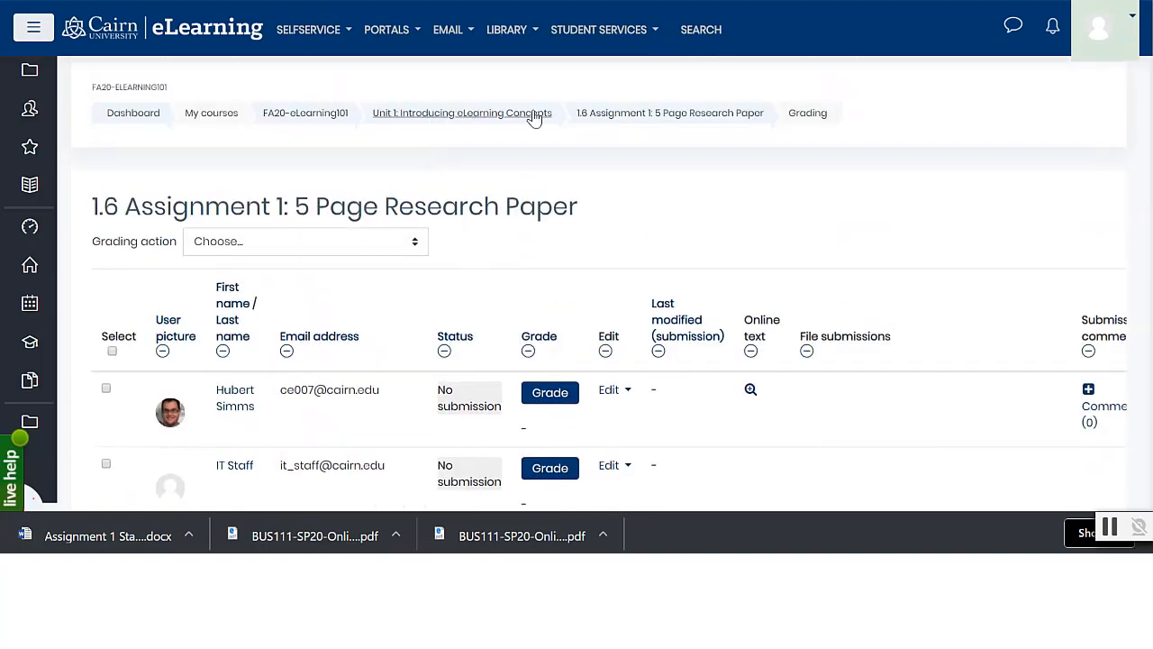
# Return to the assignment's description page and reopen its list of all submissions below the Grading summary.
pyautogui.click(626, 126)
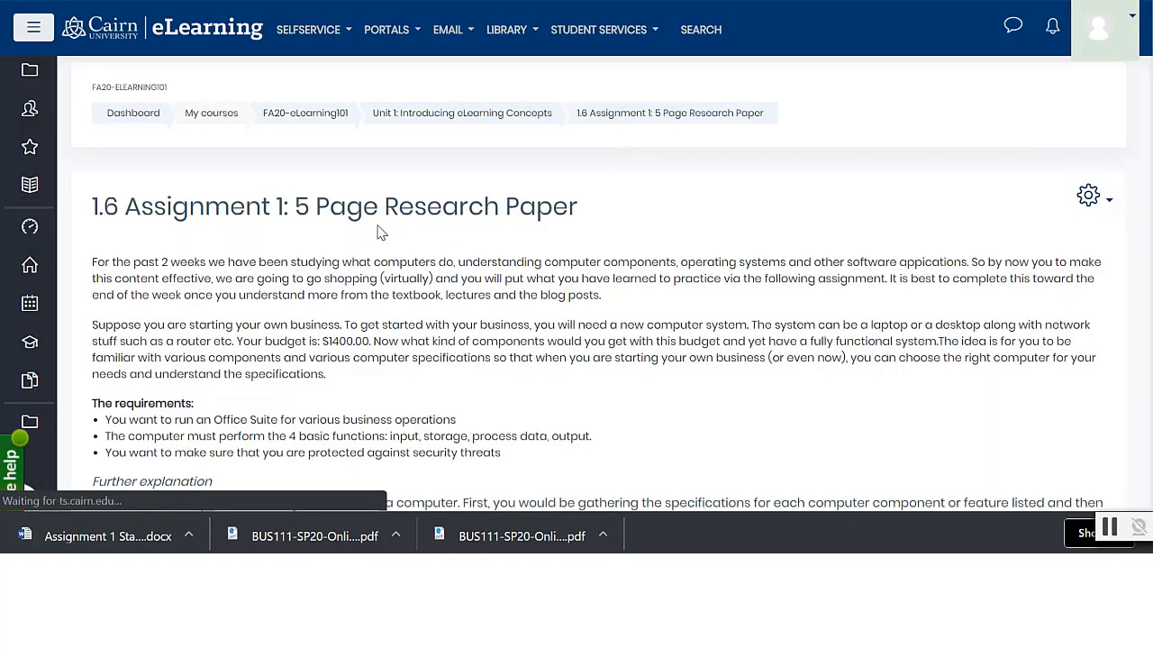
pyautogui.scroll(-4, 378, 262)
pyautogui.scroll(-7, 379, 272)
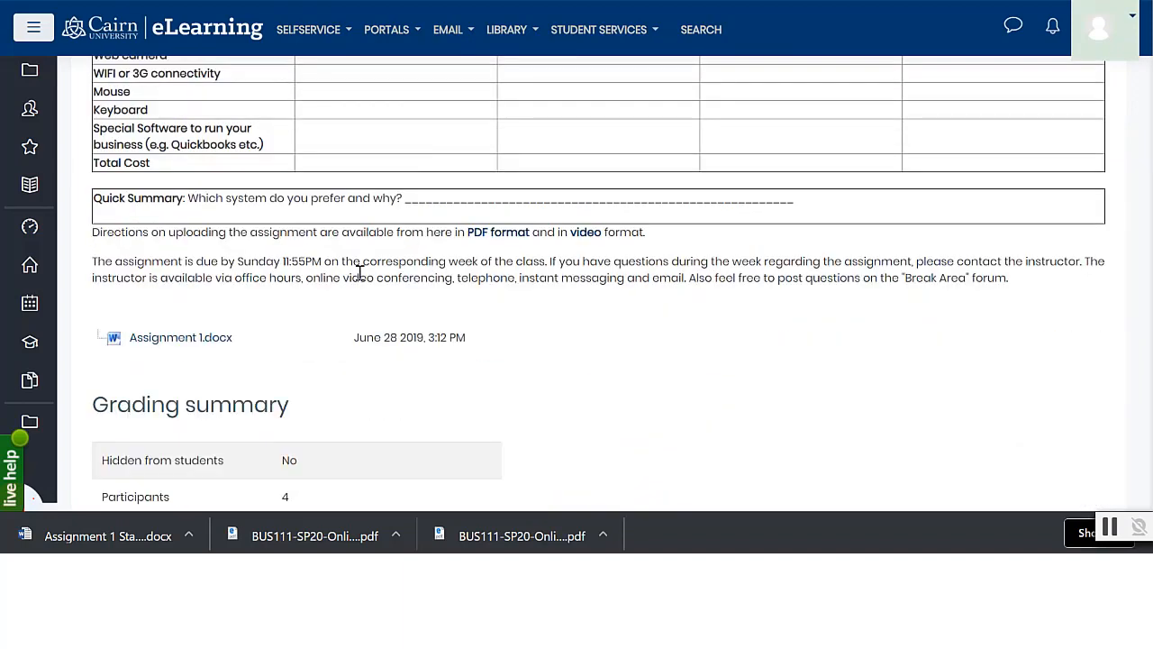
pyautogui.scroll(-3, 356, 288)
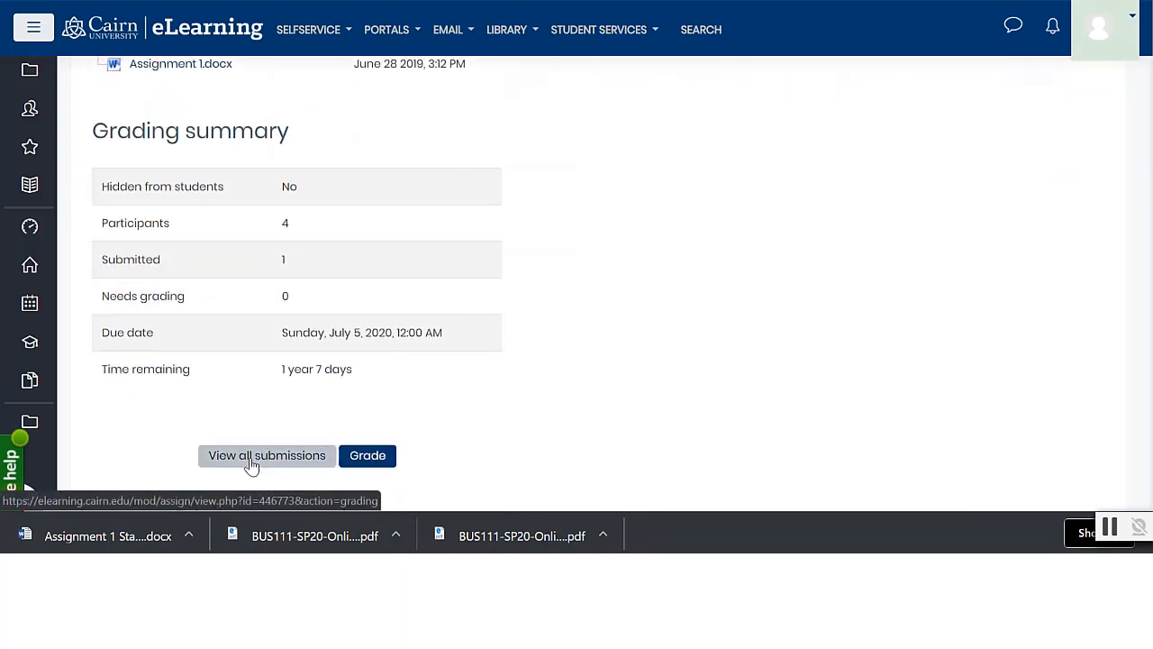
pyautogui.click(251, 464)
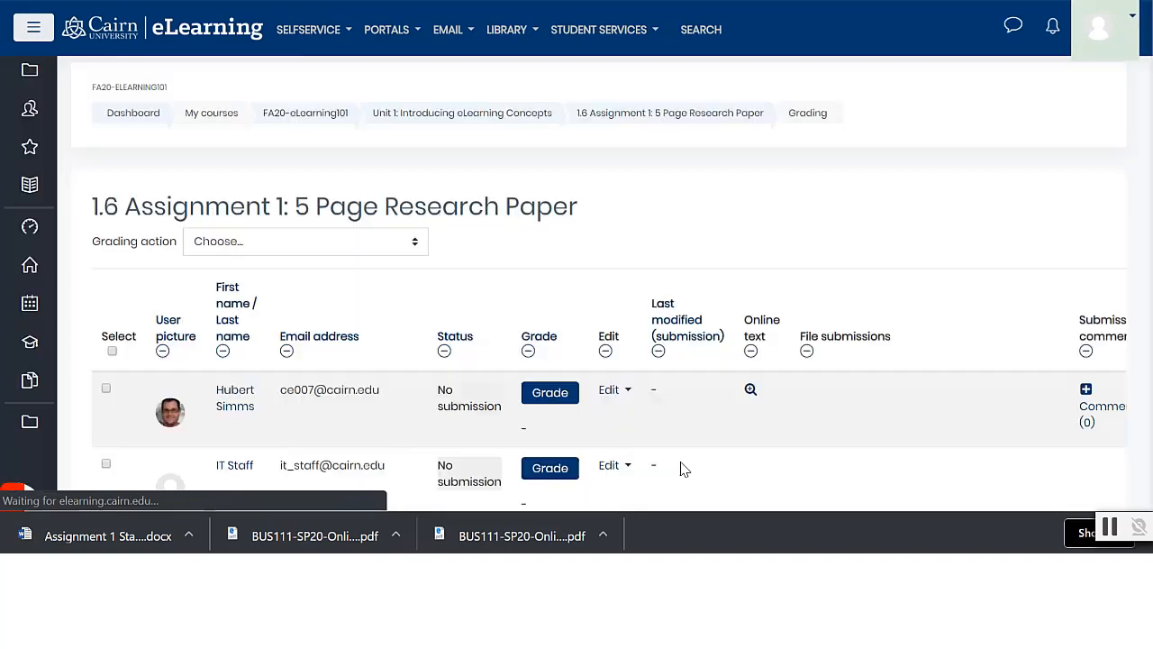
# Enable Quick grading in the options below the submissions table.
pyautogui.scroll(-5, 432, 289)
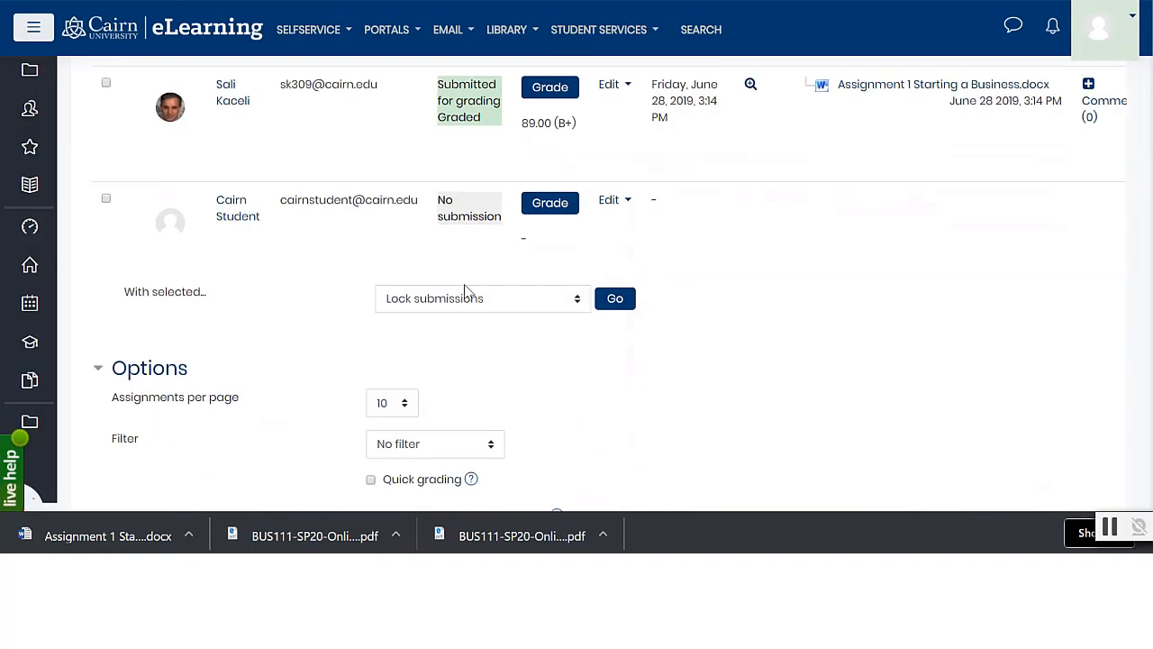
pyautogui.scroll(-1, 504, 441)
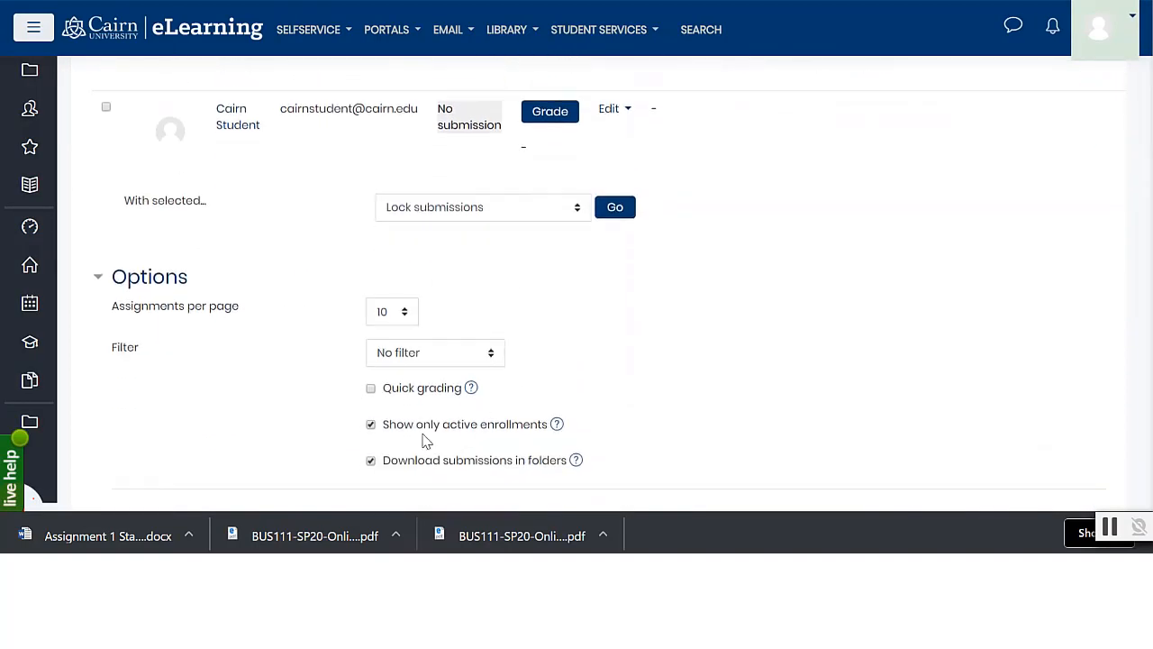
pyautogui.click(371, 391)
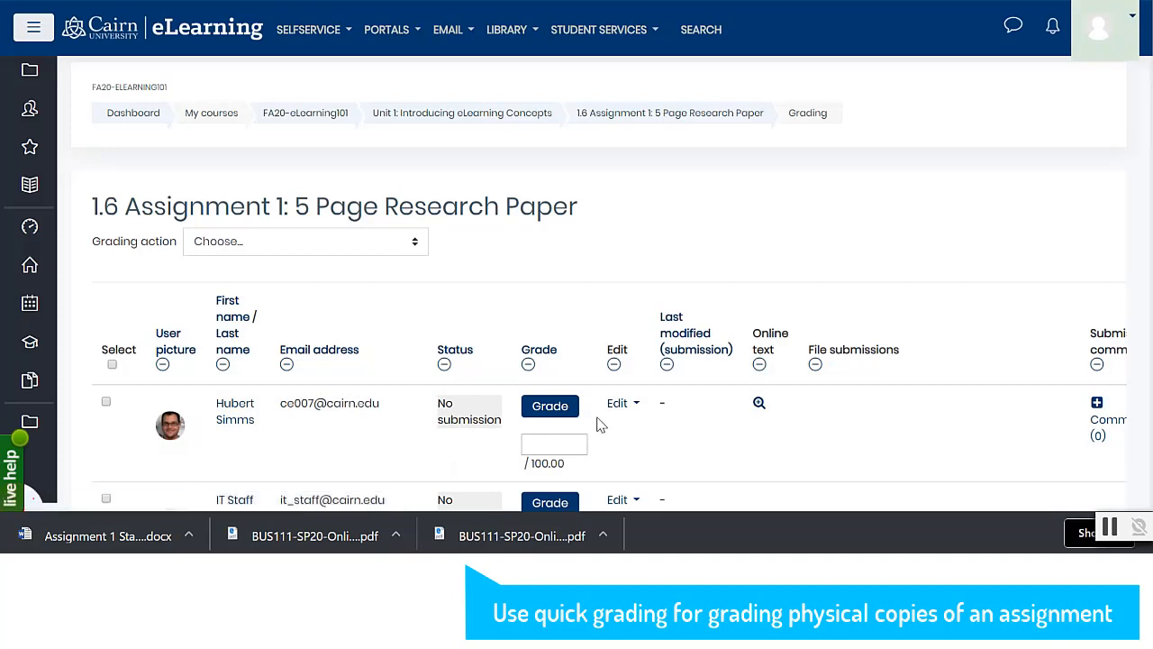
# Enter quick grades for the three ungraded participants in table order: 87, 78 and 23 out of 100.
pyautogui.scroll(-1, 581, 396)
pyautogui.click(543, 352)
pyautogui.scroll(-1, 618, 387)
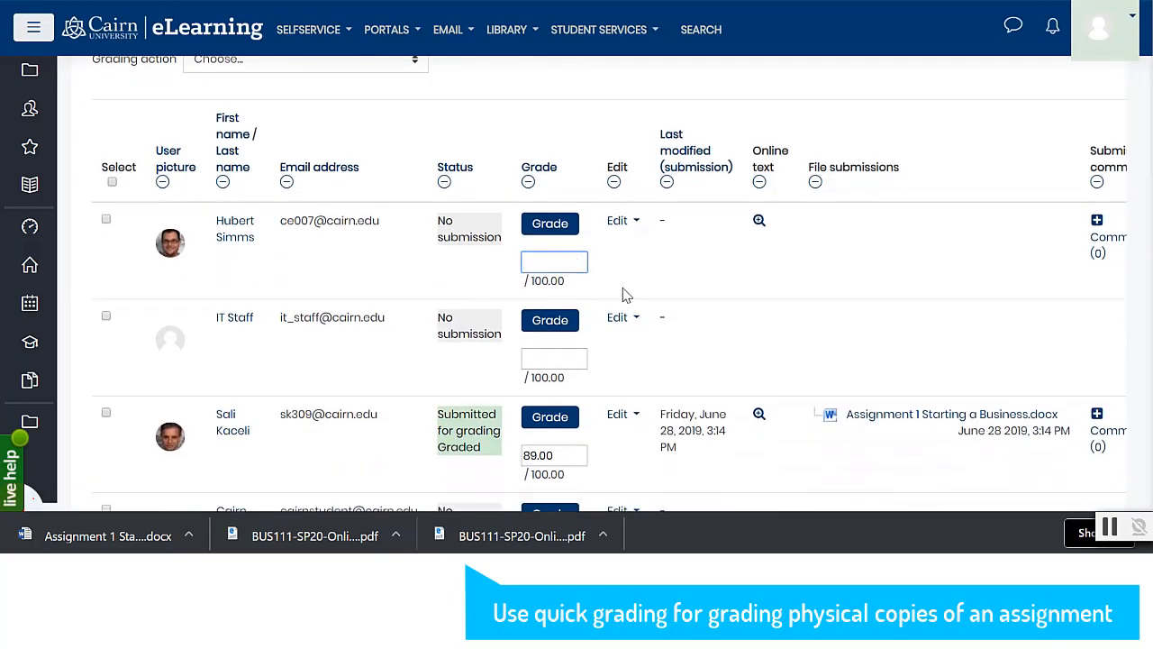
pyautogui.scroll(-1, 471, 346)
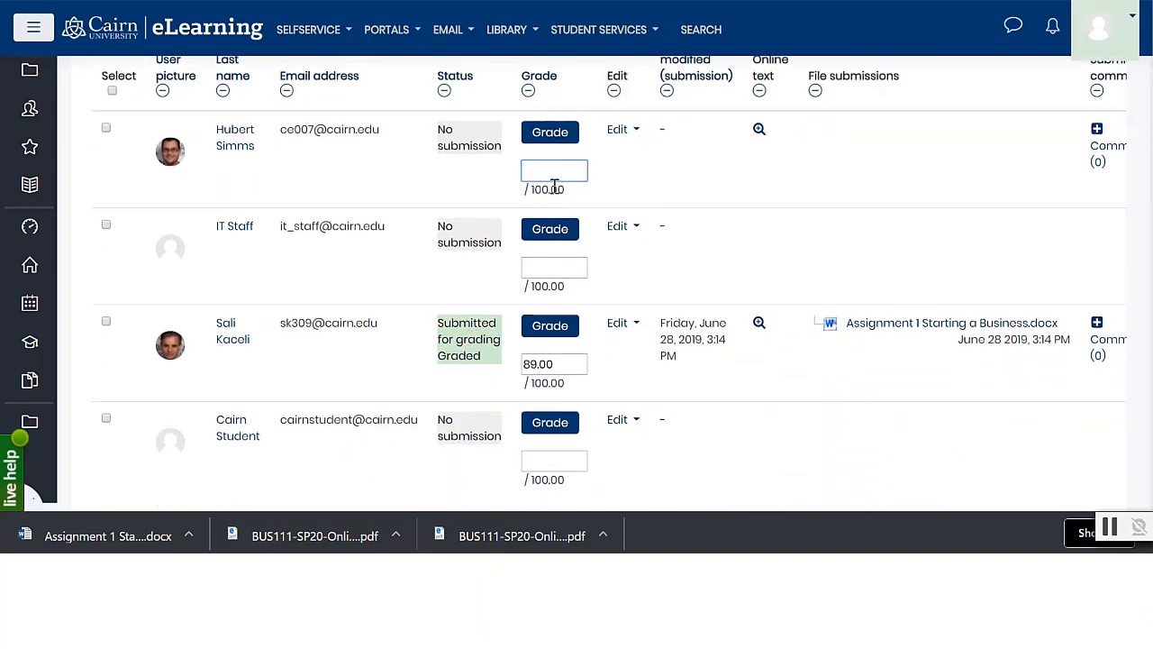
pyautogui.click(546, 268)
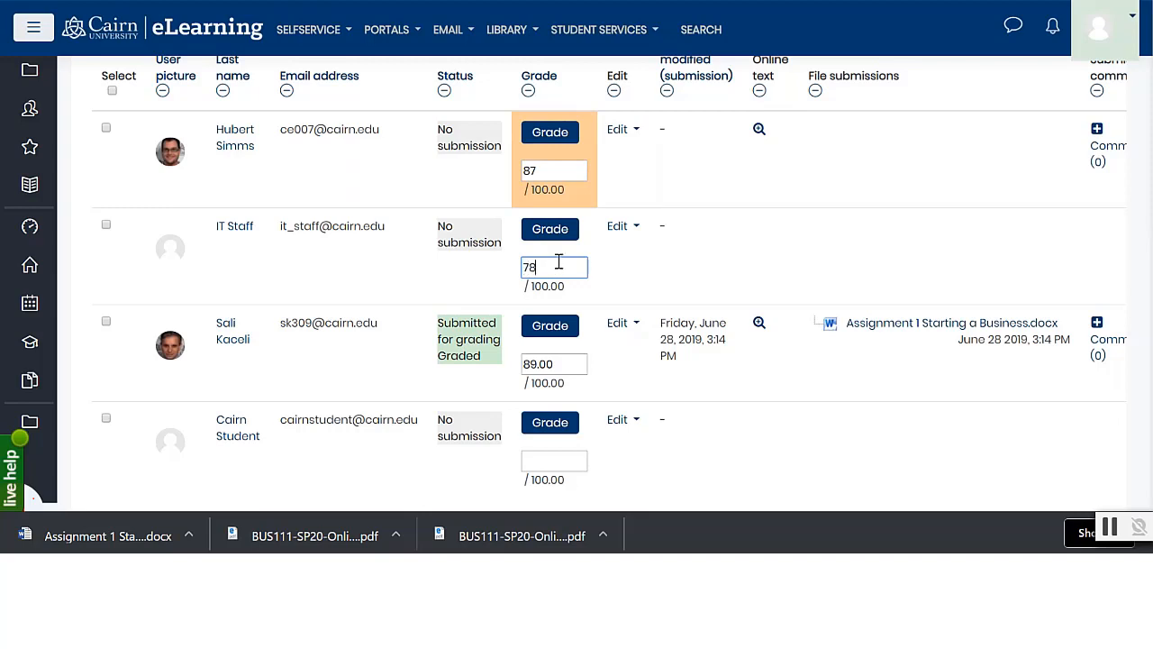
pyautogui.click(530, 463)
pyautogui.scroll(-1, 604, 436)
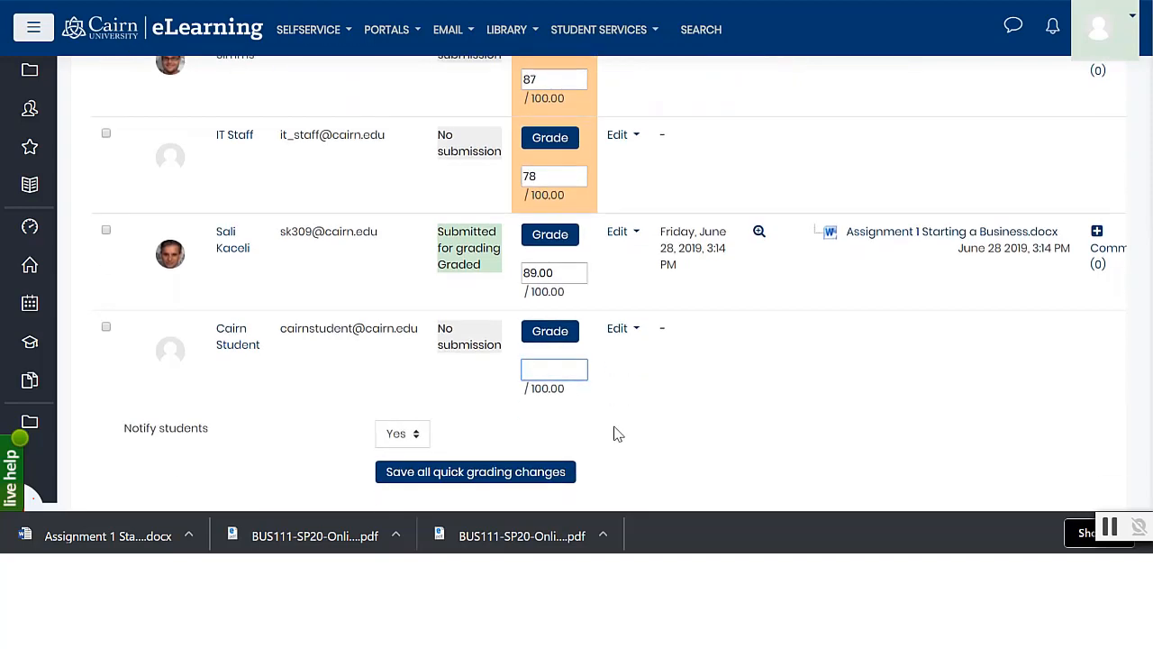
pyautogui.write('23')
pyautogui.click(680, 391)
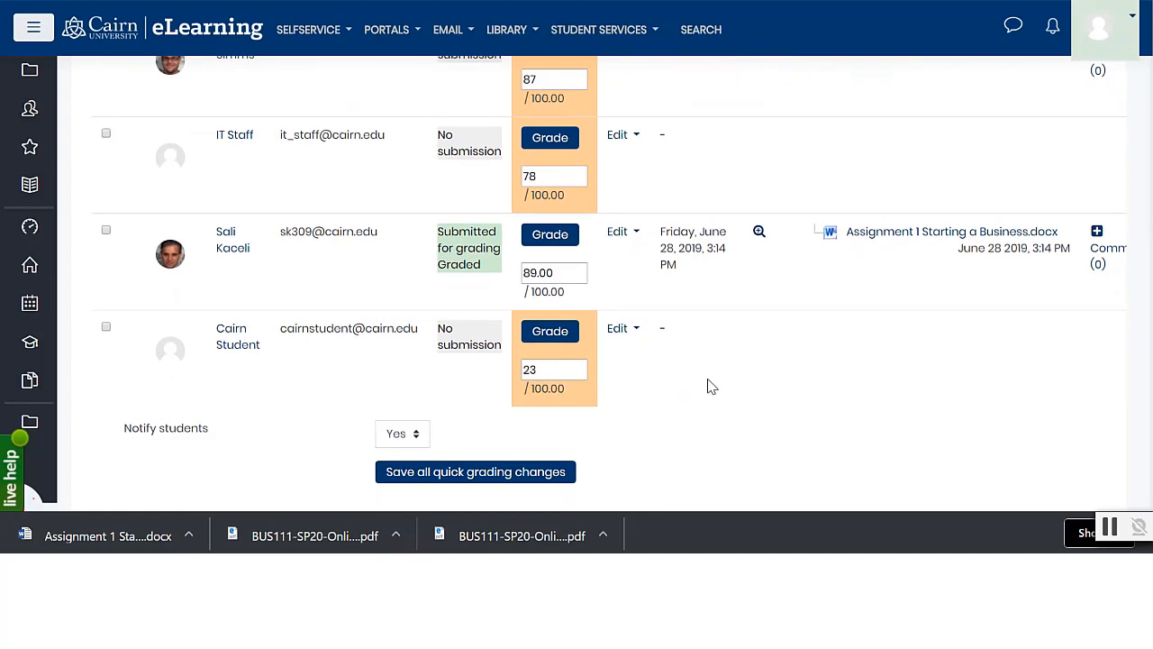
# Save all quick grading changes with student notification left at Yes, and continue back to the submissions table.
pyautogui.scroll(-1, 710, 382)
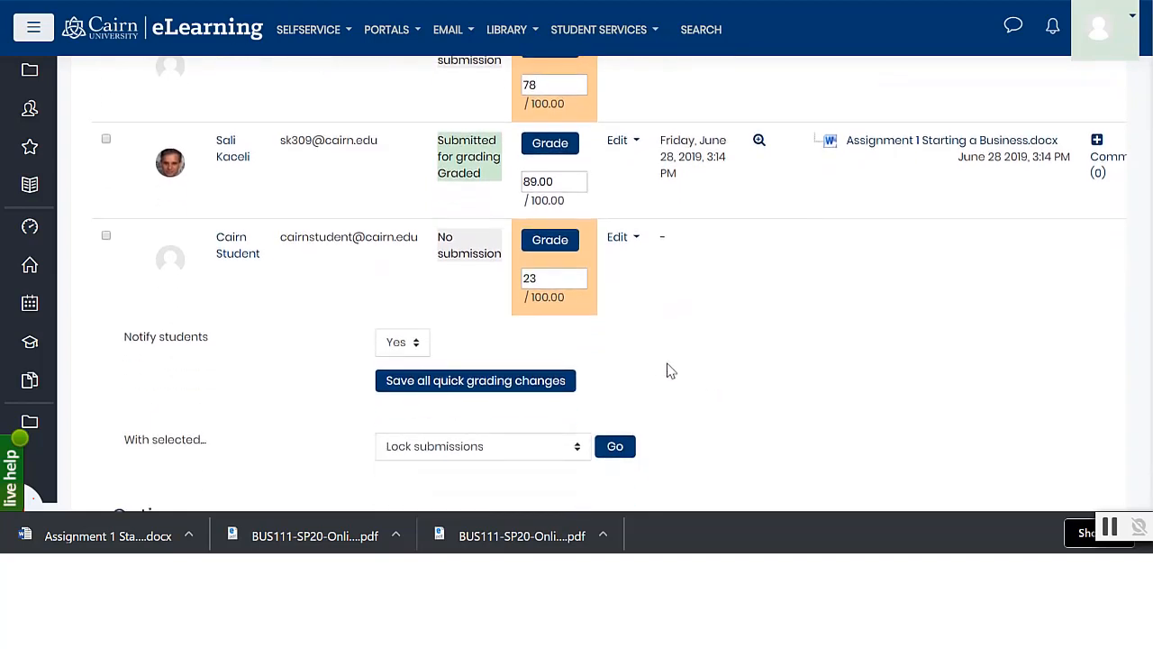
pyautogui.click(450, 389)
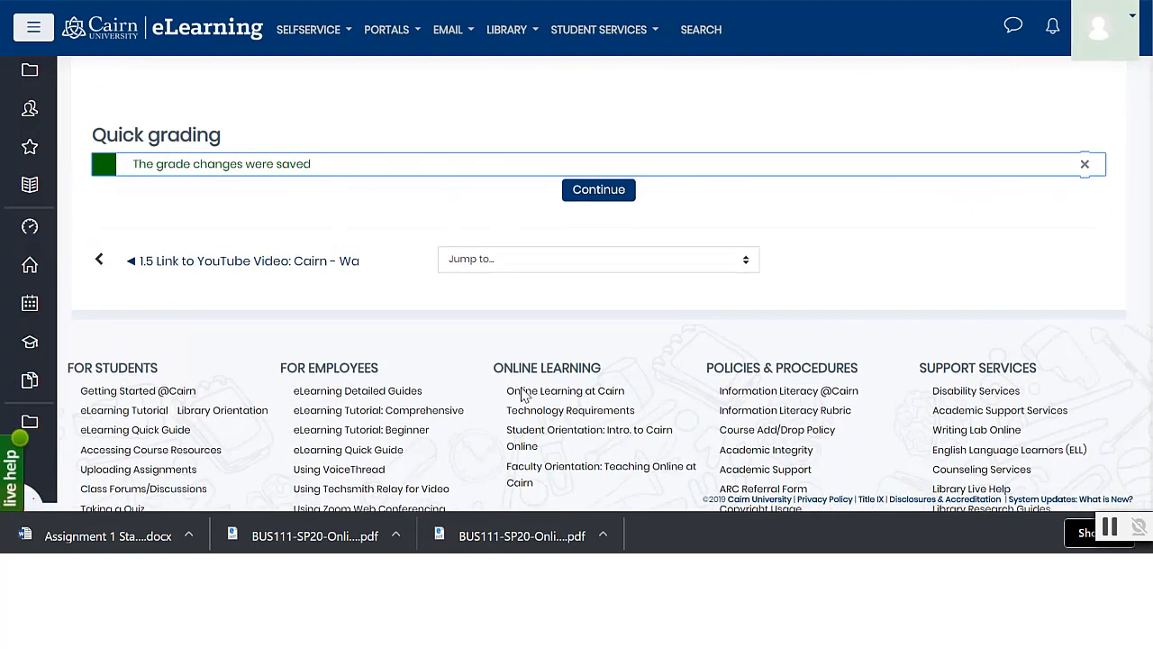
pyautogui.click(600, 194)
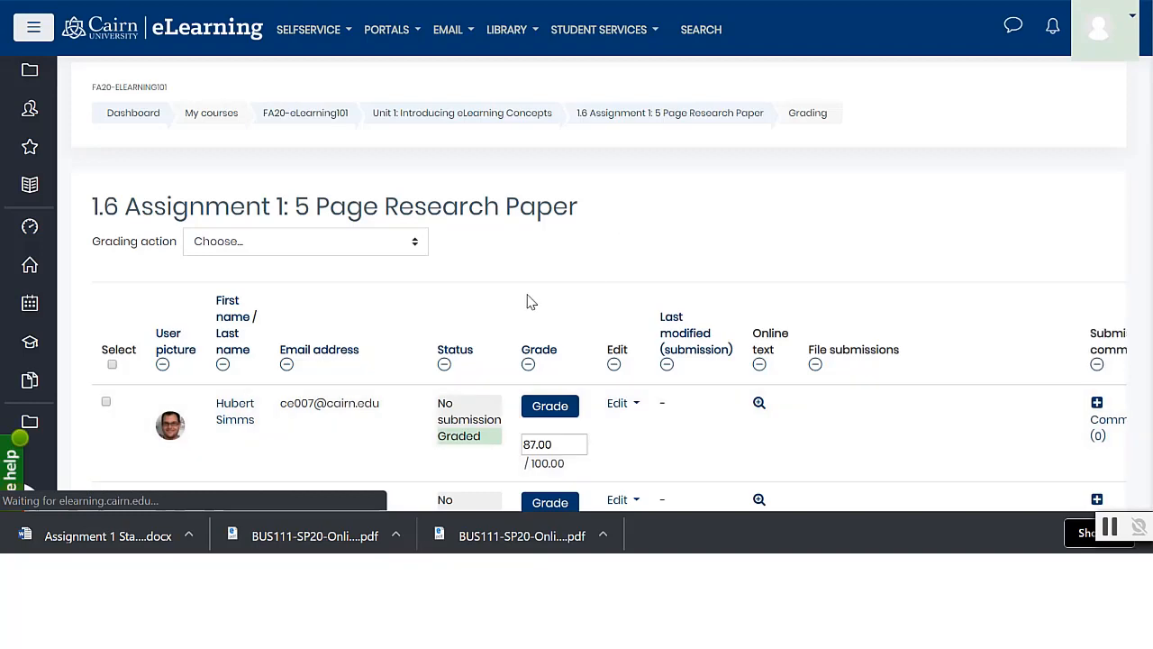
# Set the number of assignments per page to All and check the grades in the submissions table.
pyautogui.scroll(-5, 518, 299)
pyautogui.scroll(-4, 491, 299)
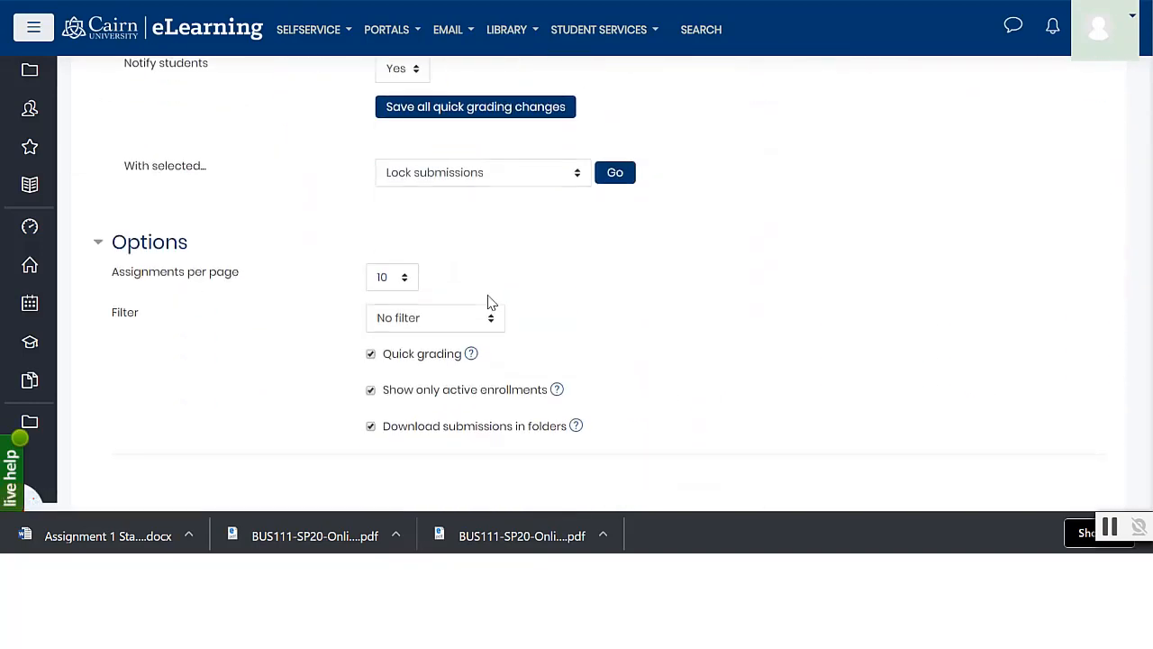
pyautogui.click(385, 281)
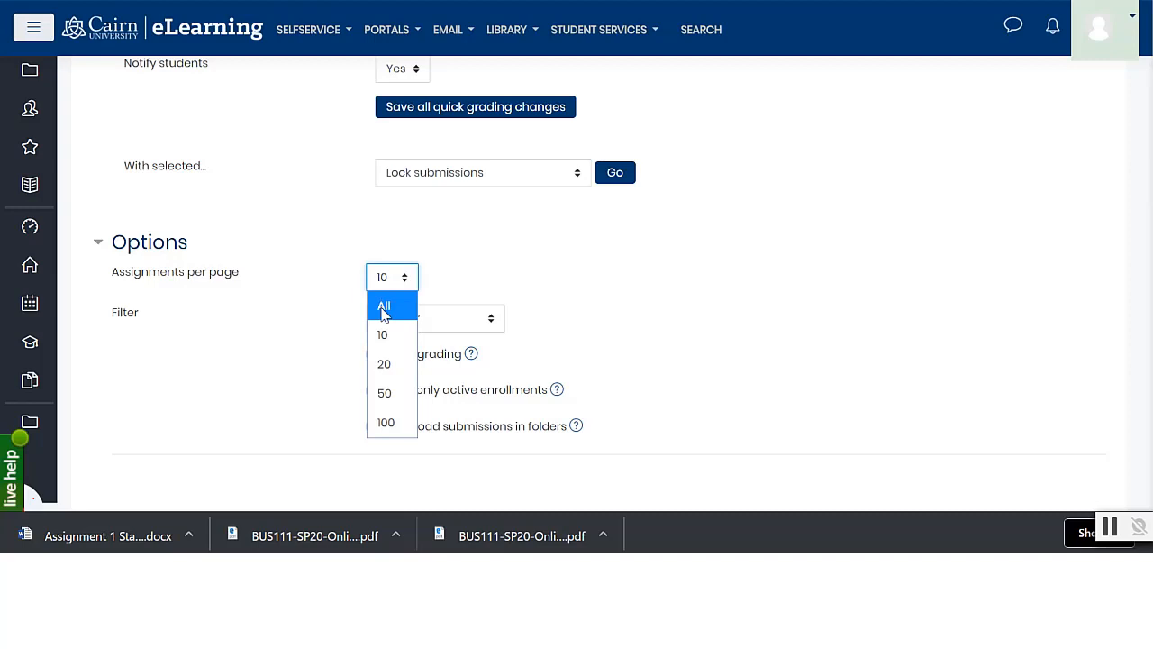
pyautogui.click(384, 308)
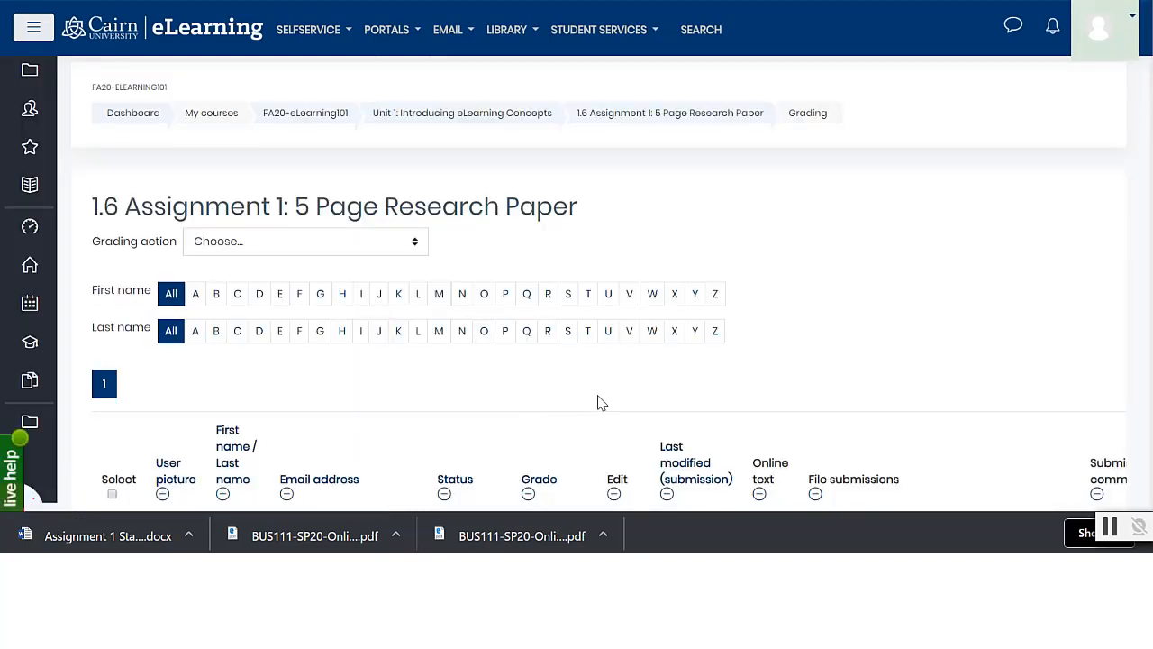
pyautogui.scroll(-5, 514, 399)
pyautogui.scroll(1, 486, 333)
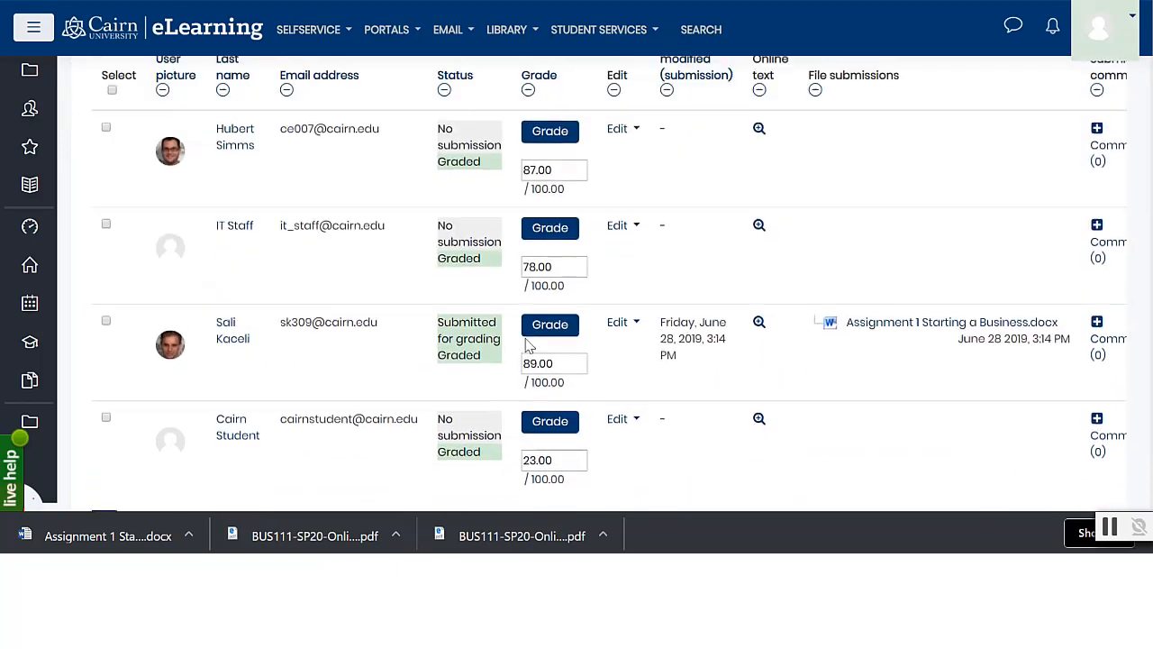
# Download all submissions of the 5 Page Research Paper assignment using the grading action, and open the downloaded zip file.
pyautogui.scroll(5, 529, 345)
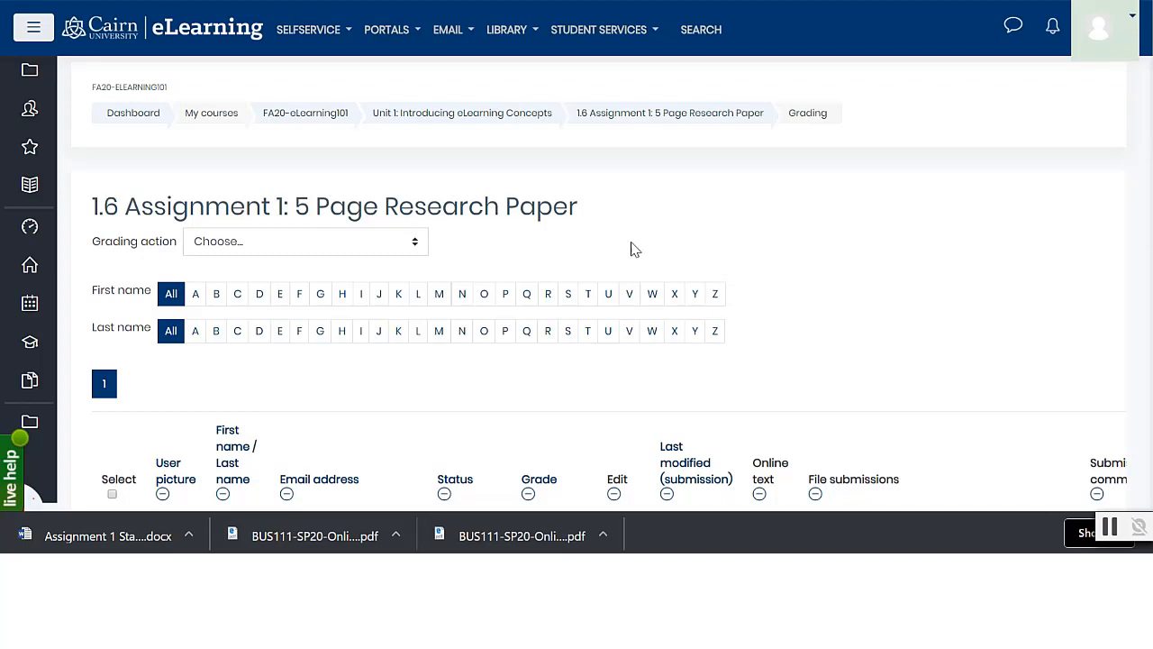
pyautogui.click(350, 251)
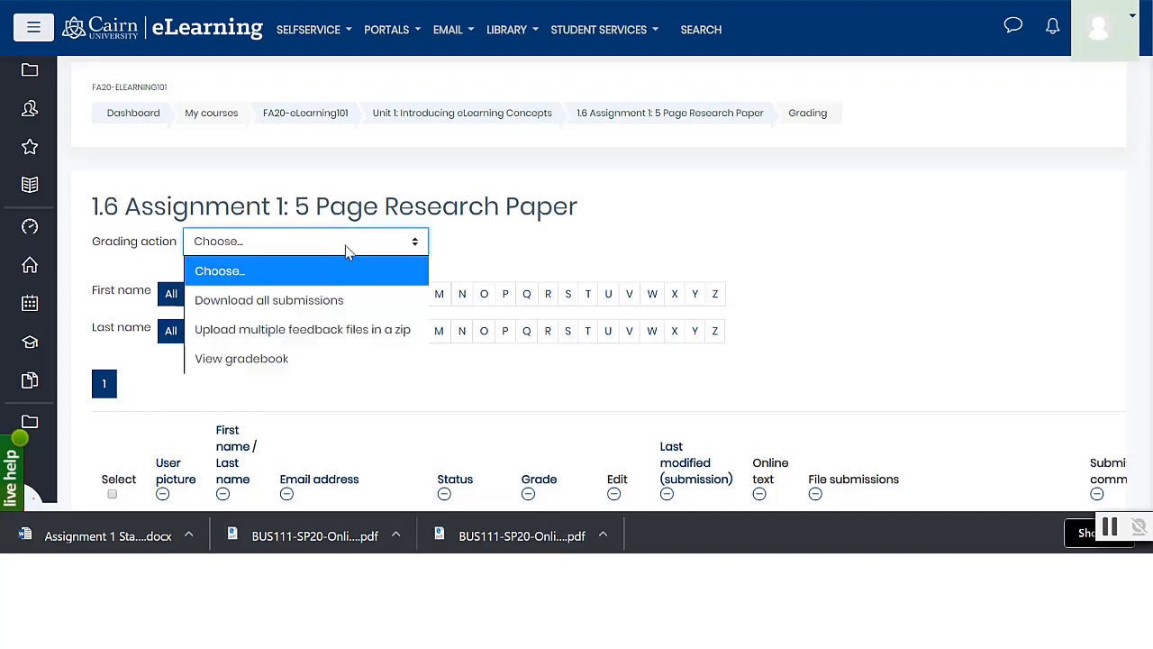
pyautogui.click(317, 306)
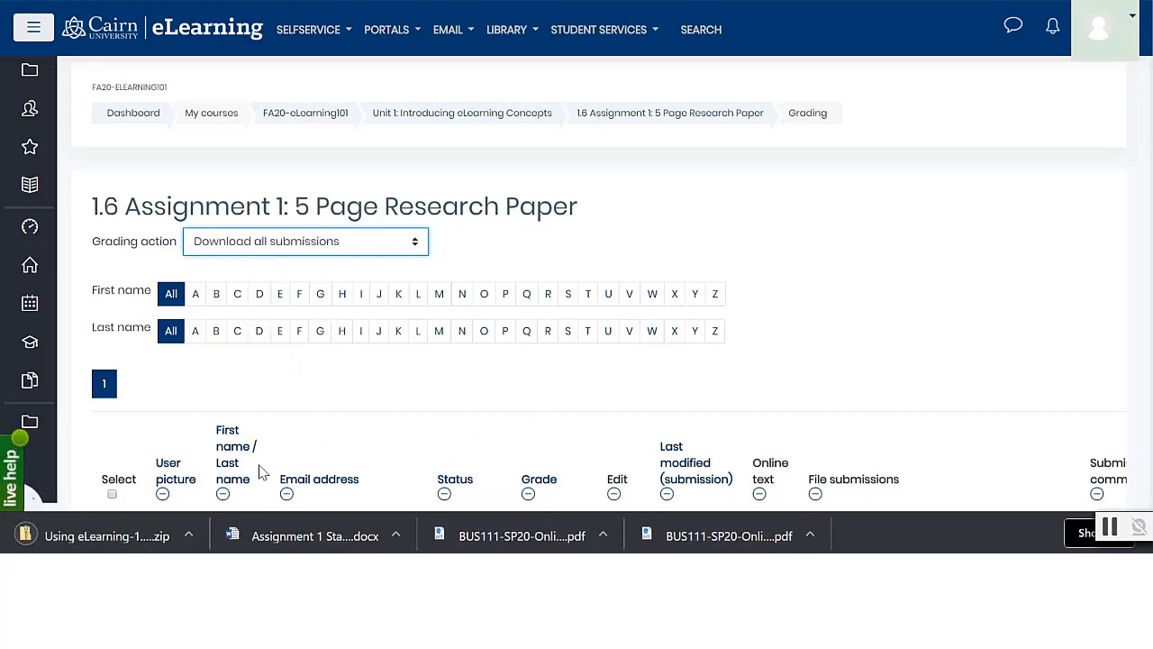
pyautogui.click(135, 536)
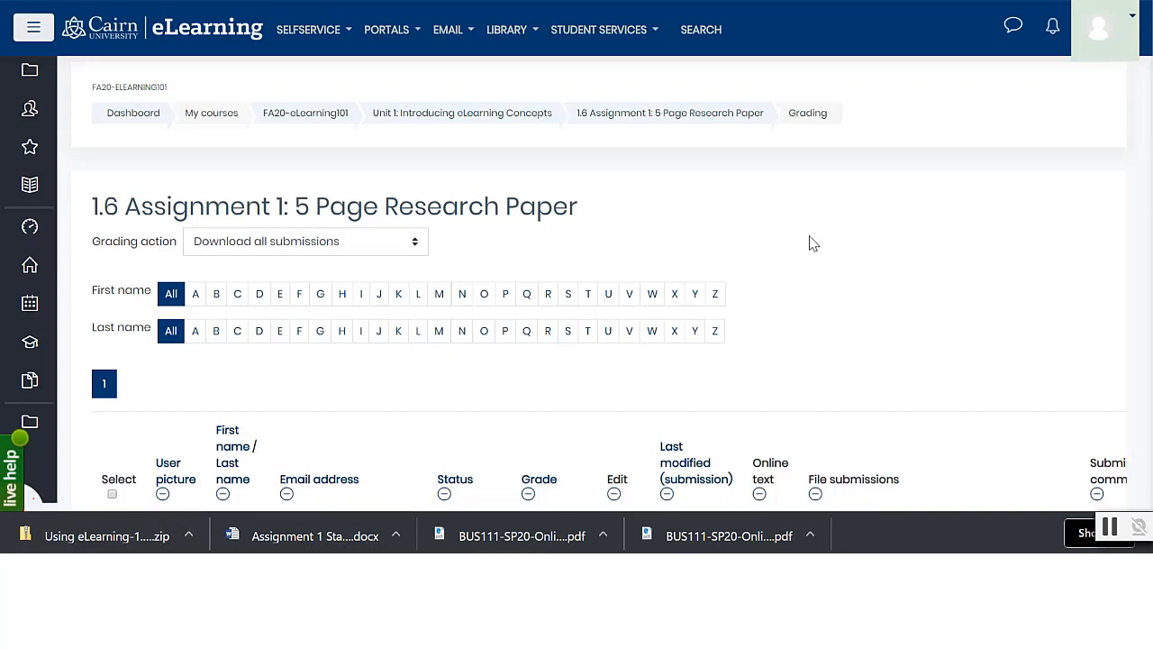
# Return to the FA20-eLearning101 course, open its grader report and check the Assignment 1 grades under Research Projects.
pyautogui.scroll(-3, 818, 238)
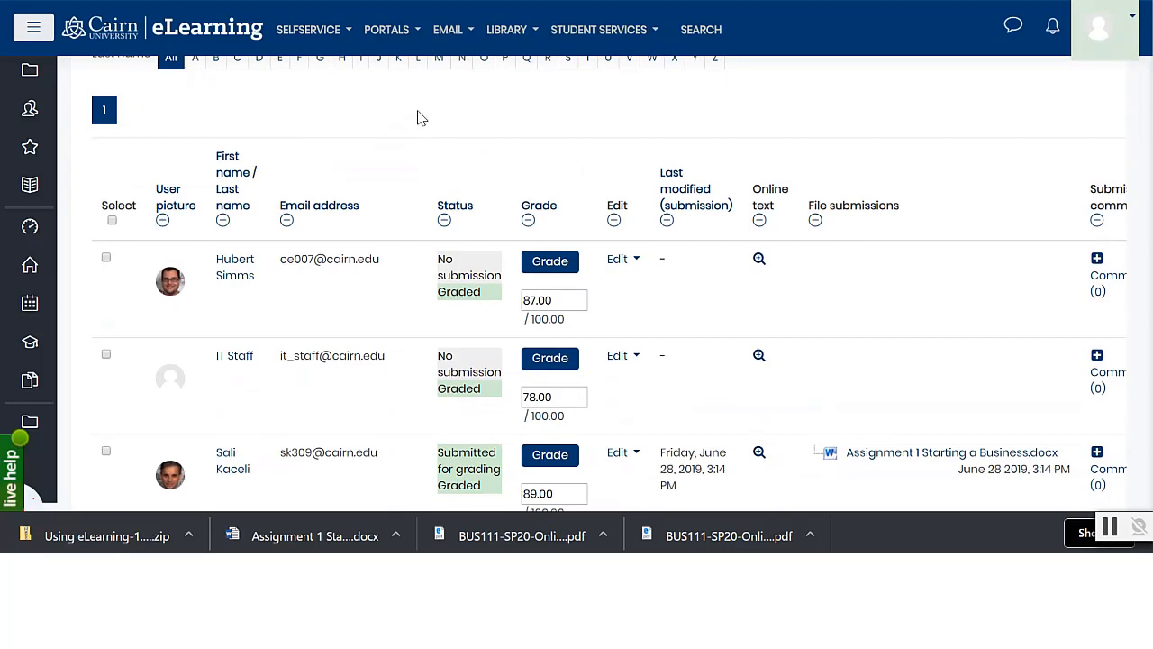
pyautogui.scroll(3, 404, 168)
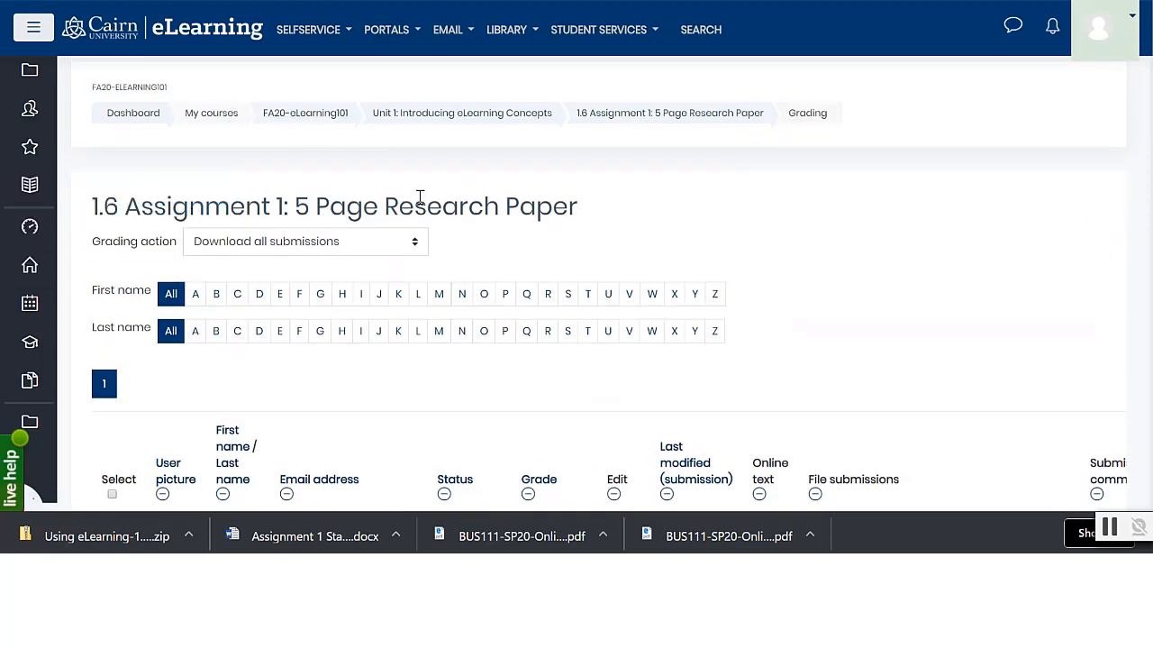
pyautogui.click(304, 114)
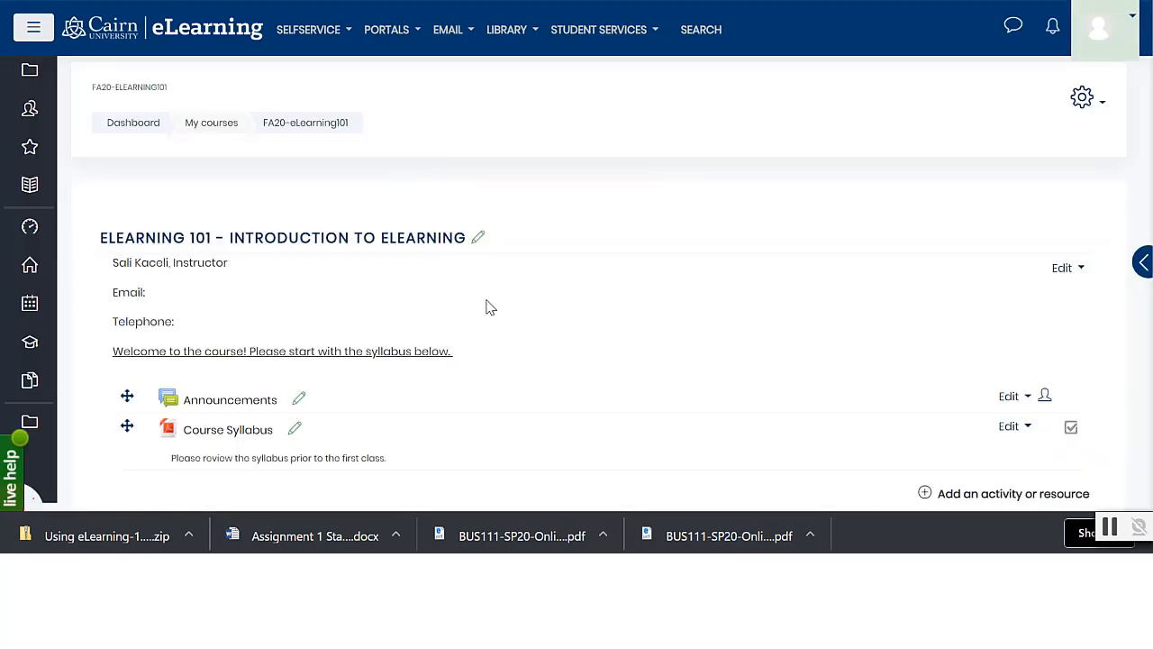
pyautogui.click(33, 190)
pyautogui.scroll(-3, 404, 337)
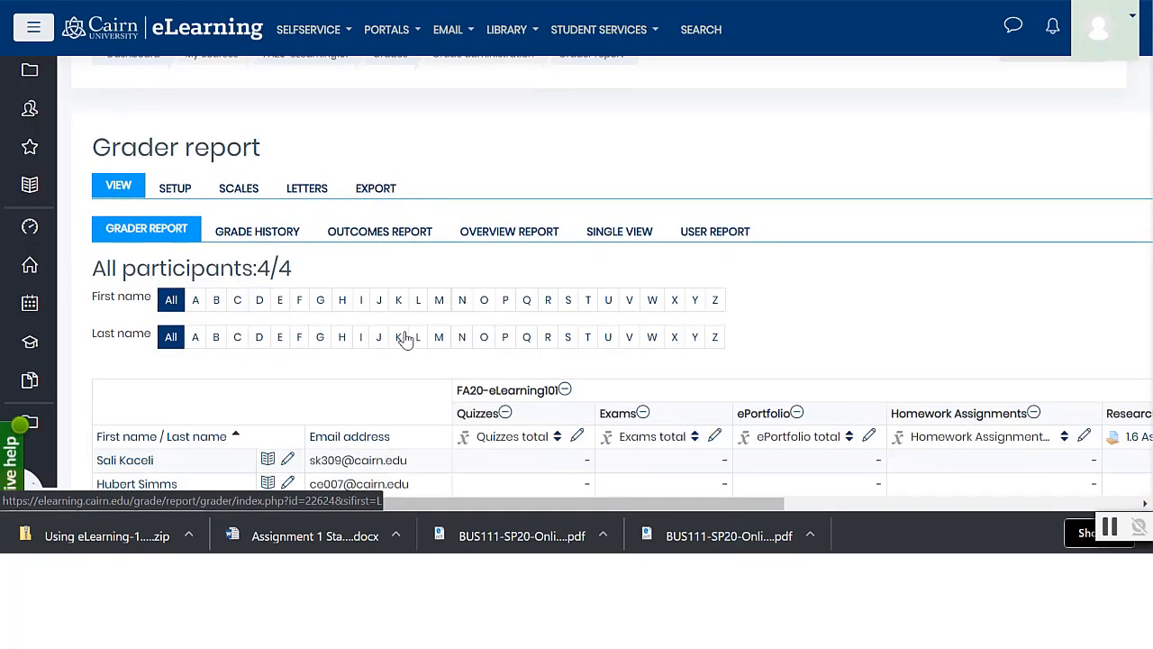
pyautogui.moveTo(707, 502); pyautogui.dragTo(985, 504)
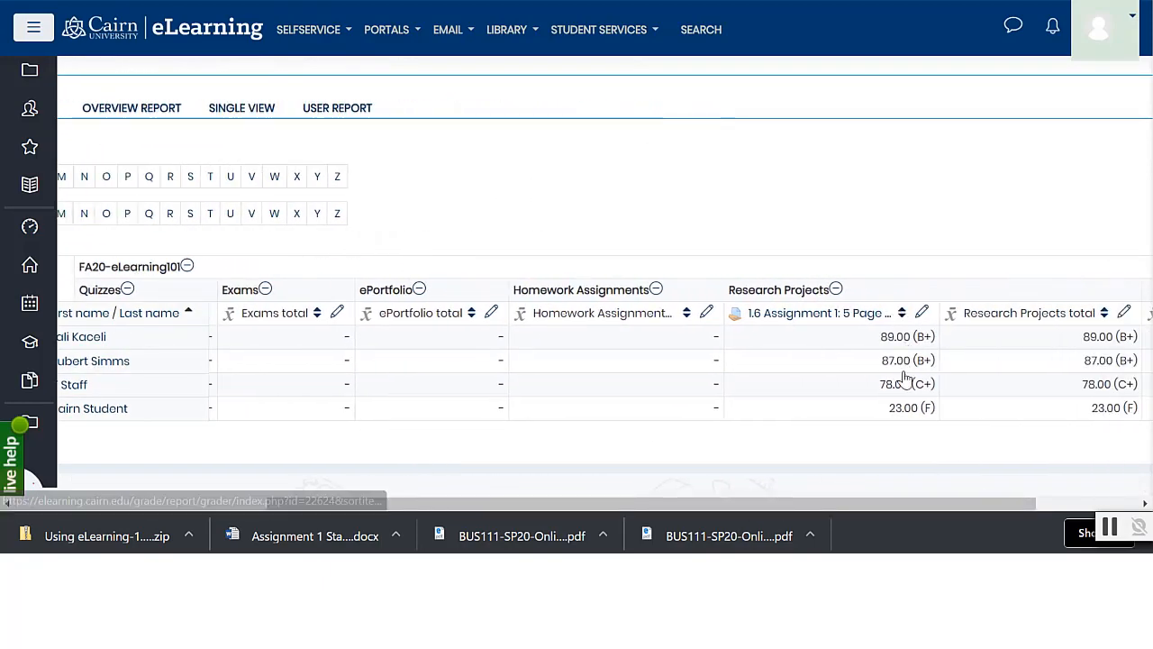